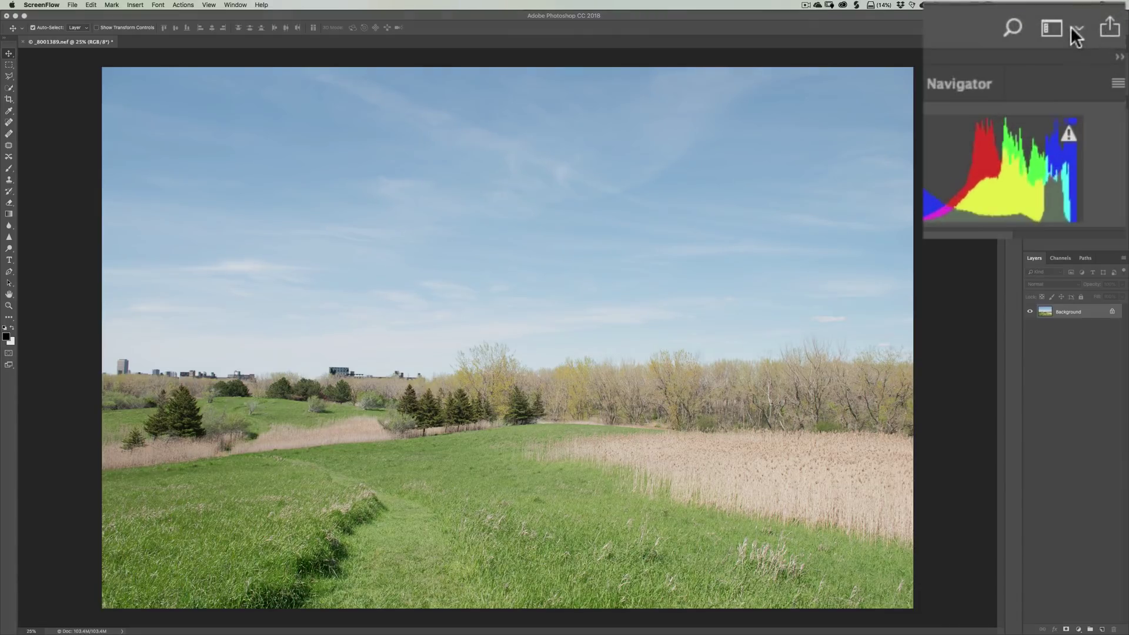
# - Switch Photoshop to the Photography workspace
pyautogui.click(1109, 27)
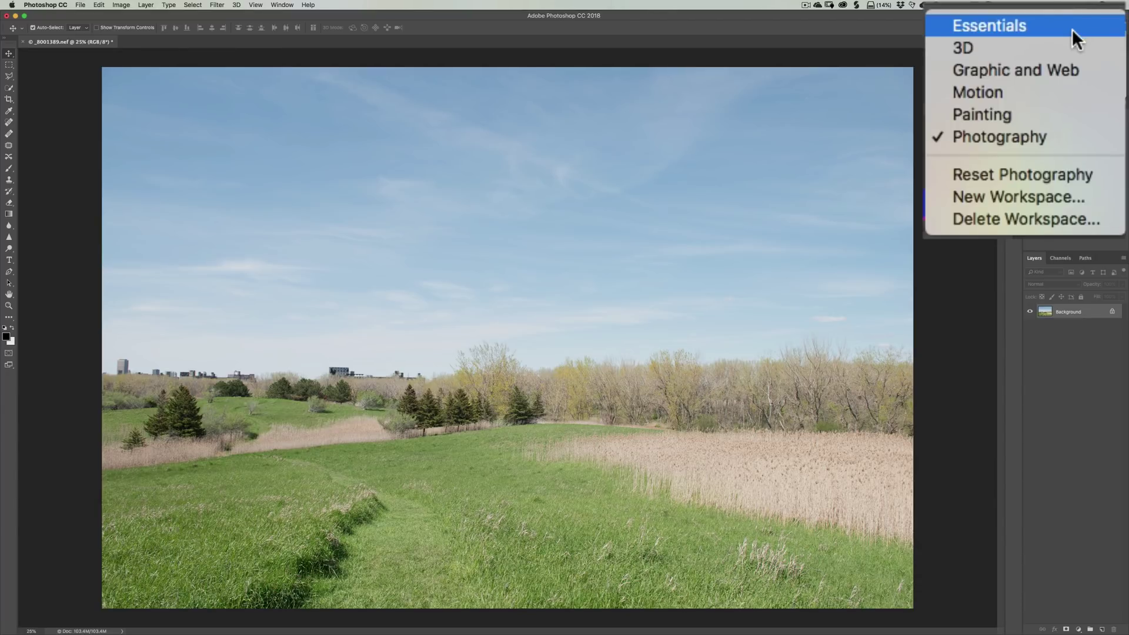
pyautogui.click(1000, 136)
pyautogui.click(937, 27)
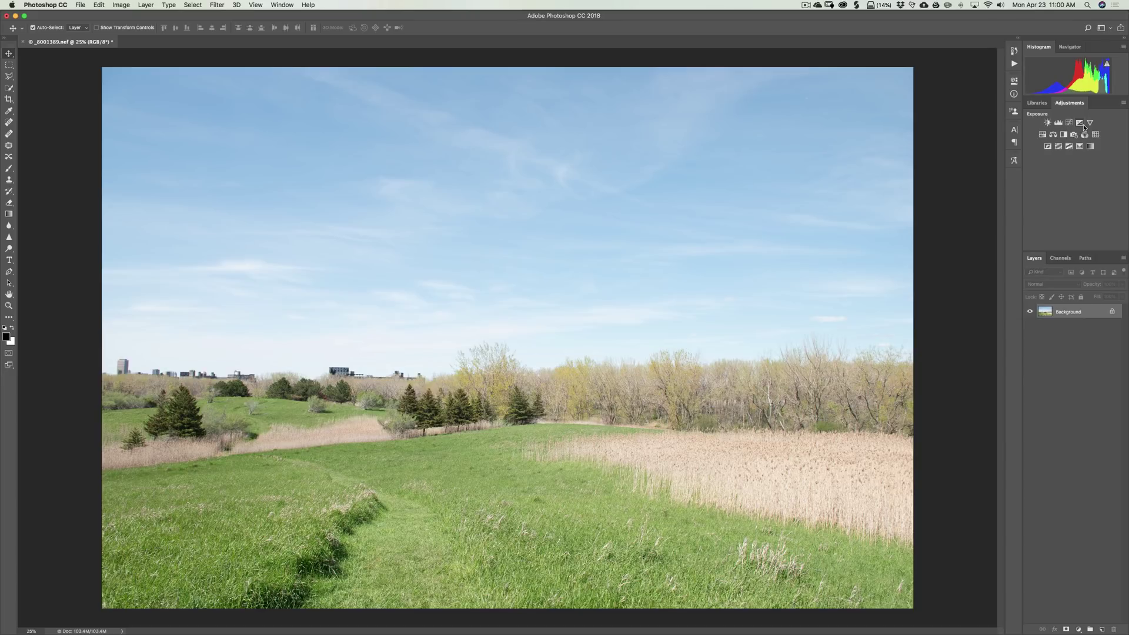
# - Add a trial Brightness/Contrast layer, test contrast at -40 and 52, then delete it
pyautogui.click(1048, 124)
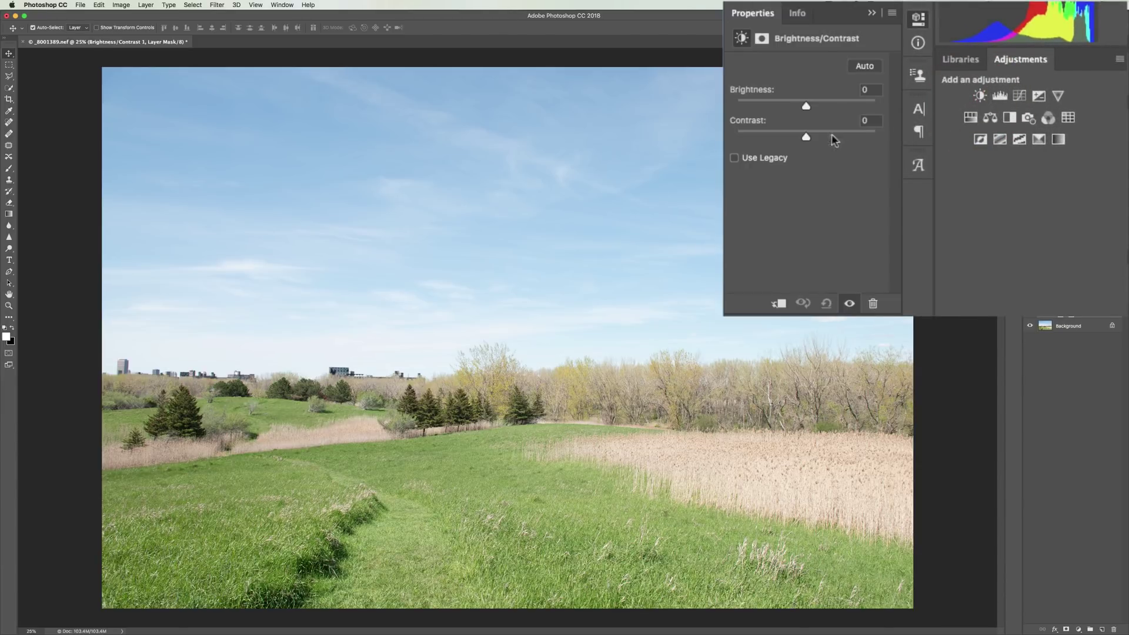
pyautogui.moveTo(807, 139); pyautogui.dragTo(851, 138)
pyautogui.moveTo(852, 139)
pyautogui.mouseDown()
pyautogui.moveTo(802, 139)
pyautogui.moveTo(839, 139)
pyautogui.mouseUp()
pyautogui.click(872, 304)
# - Add a Levels layer using the Increase Contrast 3 preset (input levels 30–225)
pyautogui.click(998, 96)
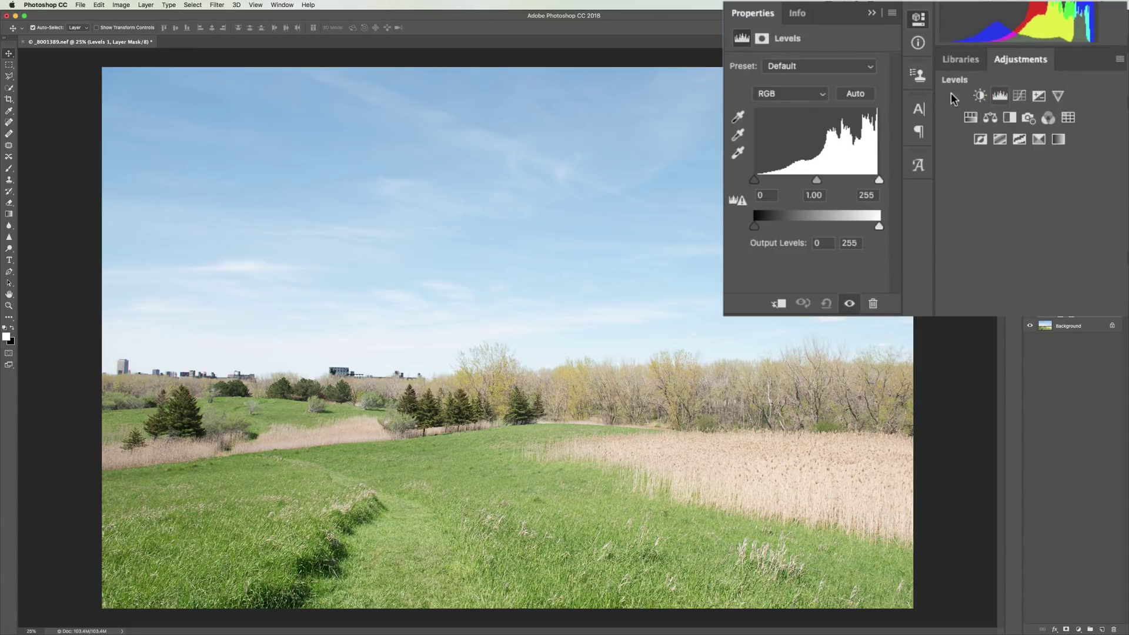
pyautogui.click(871, 68)
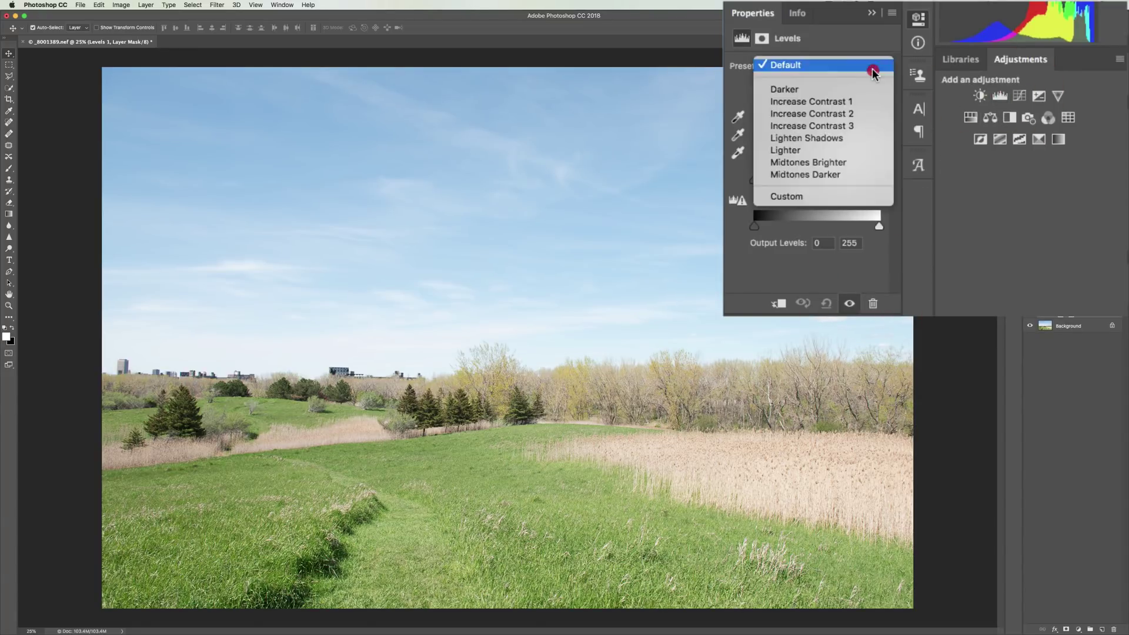
pyautogui.click(842, 126)
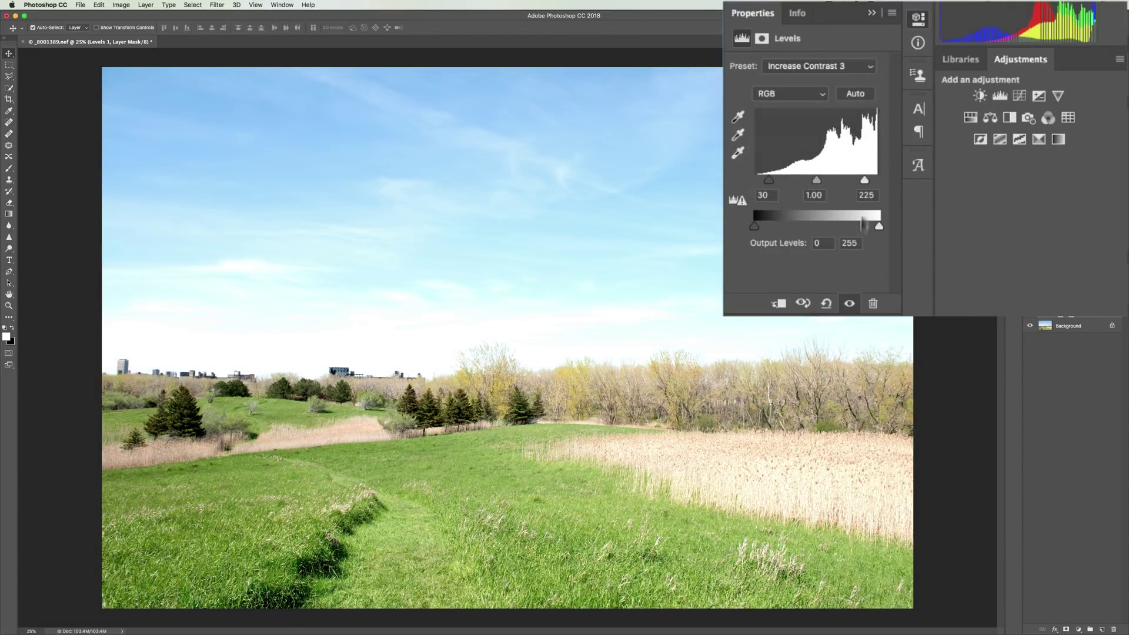
# - Replace the Levels layer with a Curves layer and try the Linear and Increase Contrast presets
pyautogui.click(873, 304)
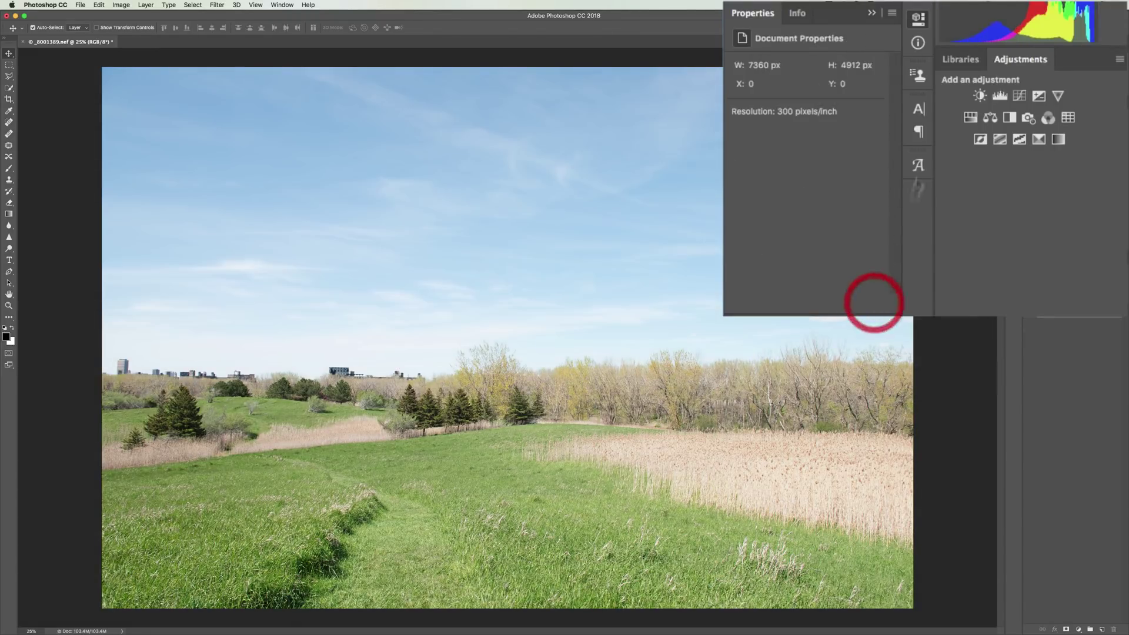
pyautogui.click(1019, 98)
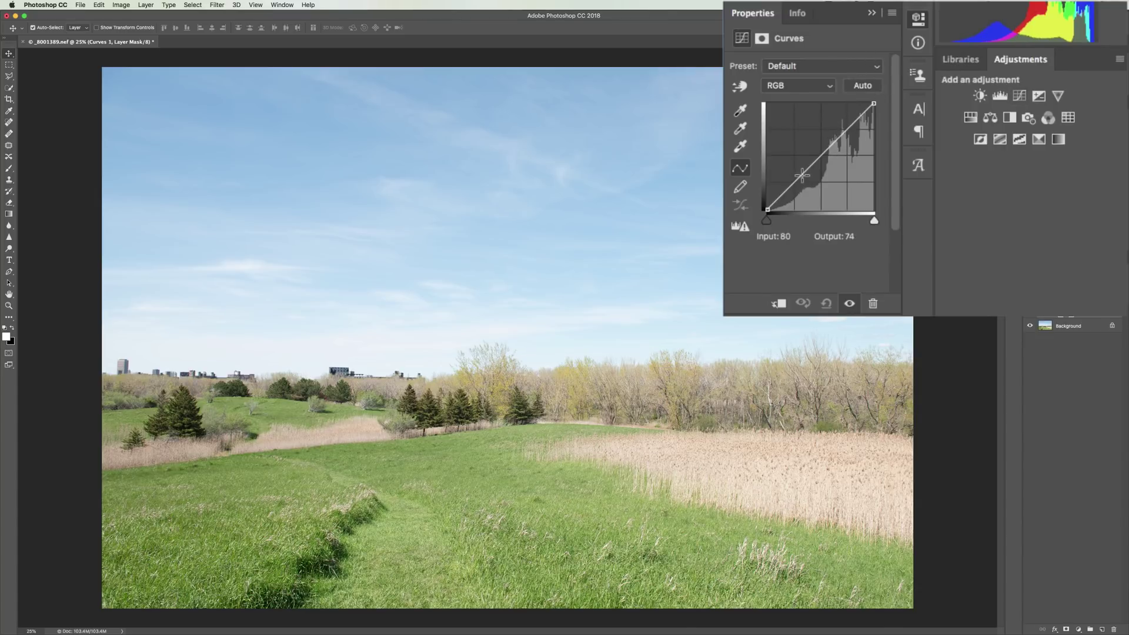
pyautogui.click(839, 66)
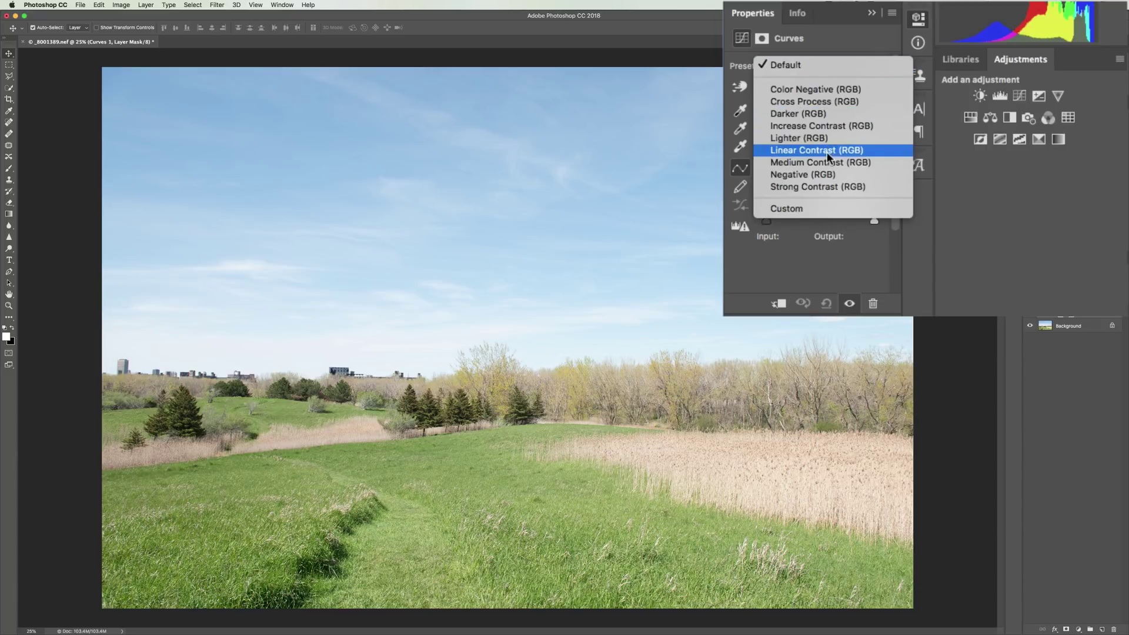
pyautogui.click(827, 151)
pyautogui.click(865, 66)
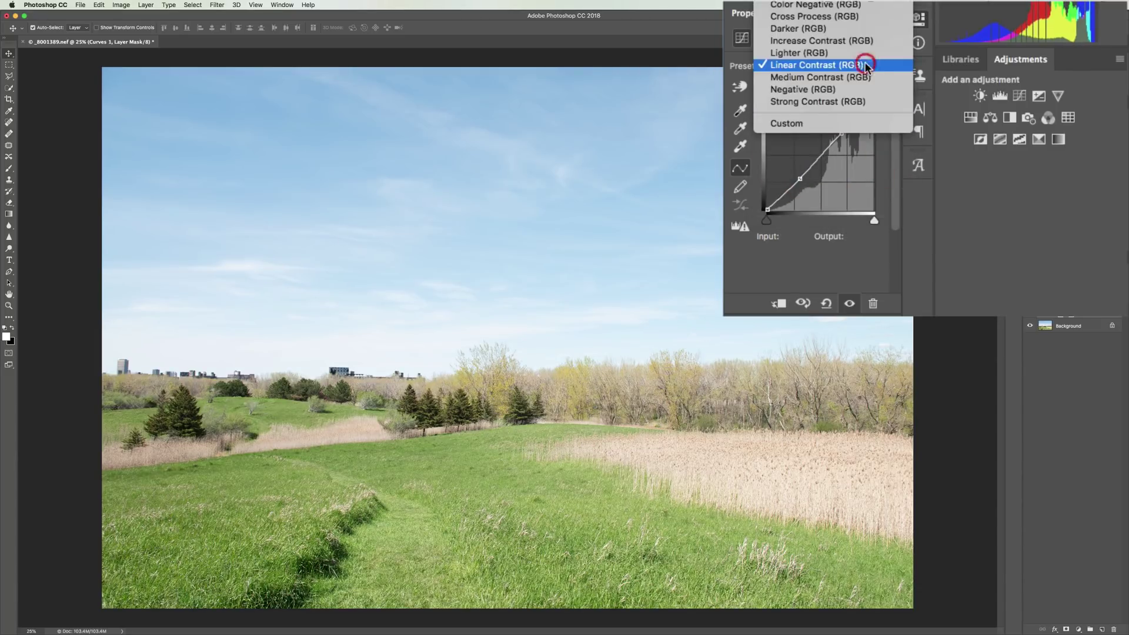
pyautogui.click(831, 41)
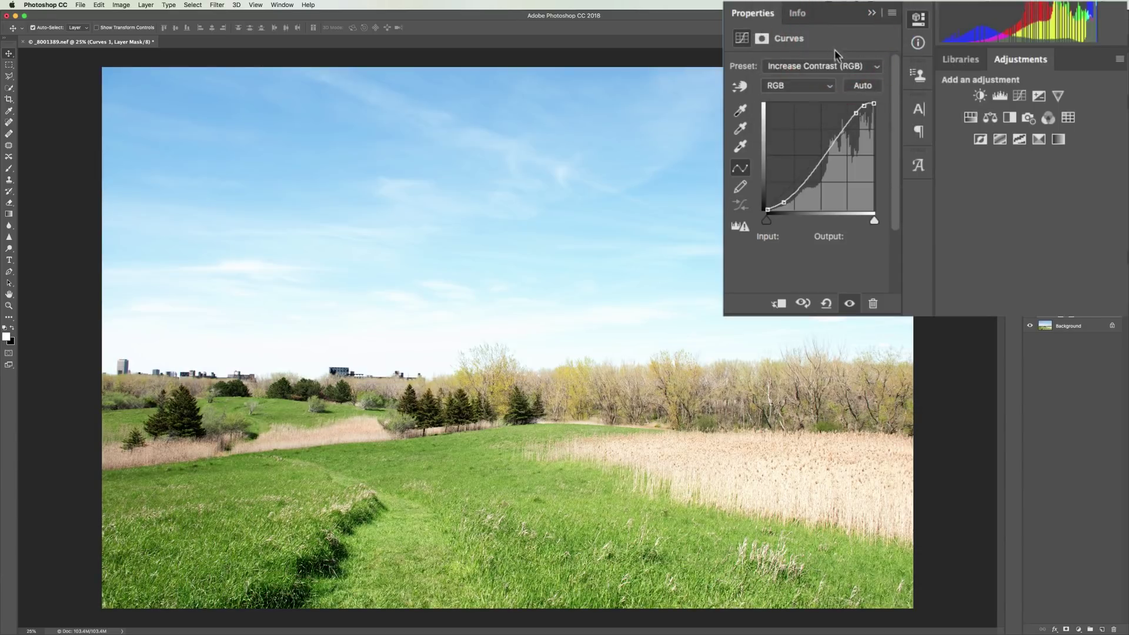
# - Try the Medium, Strong, Color Negative and Cross Process curve presets, then delete the Curves layer
pyautogui.click(844, 65)
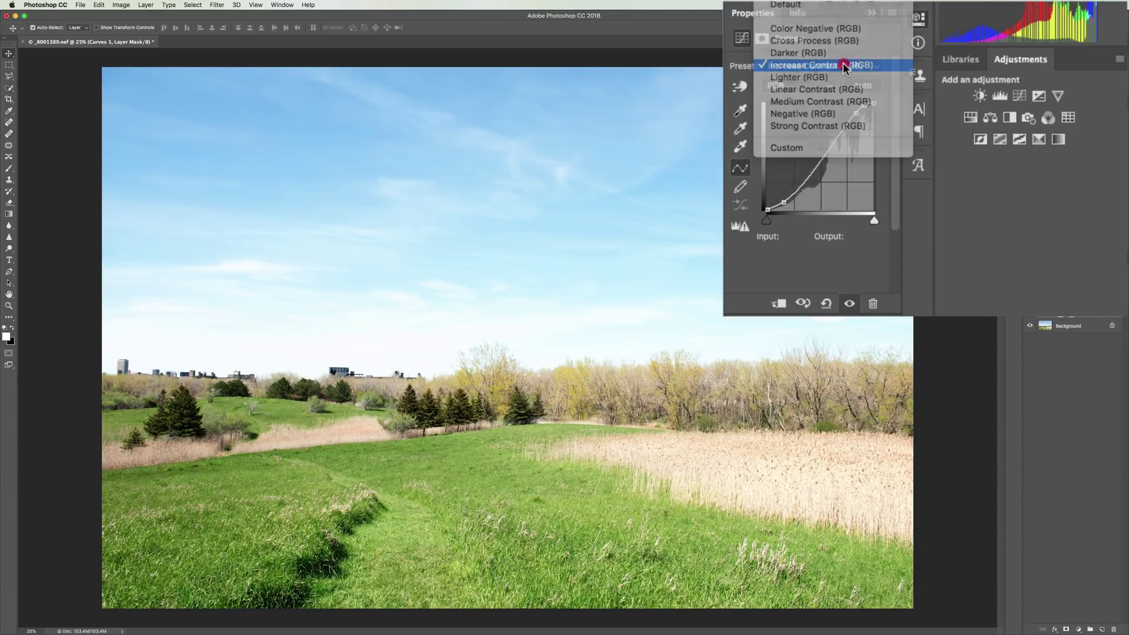
pyautogui.click(836, 103)
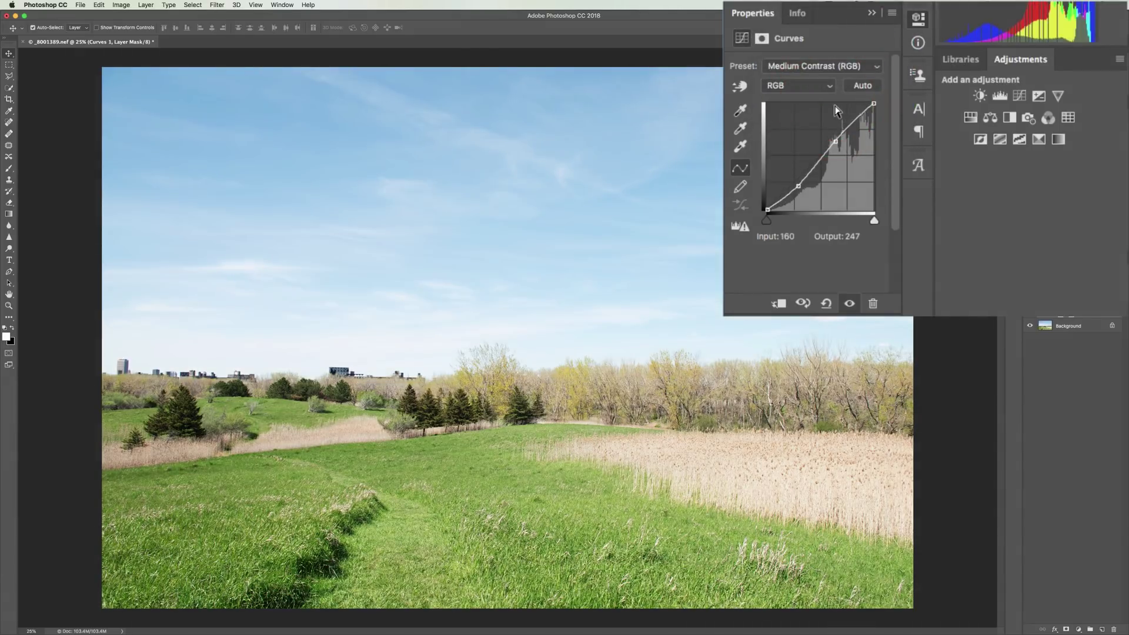
pyautogui.click(844, 66)
pyautogui.click(834, 88)
pyautogui.click(841, 65)
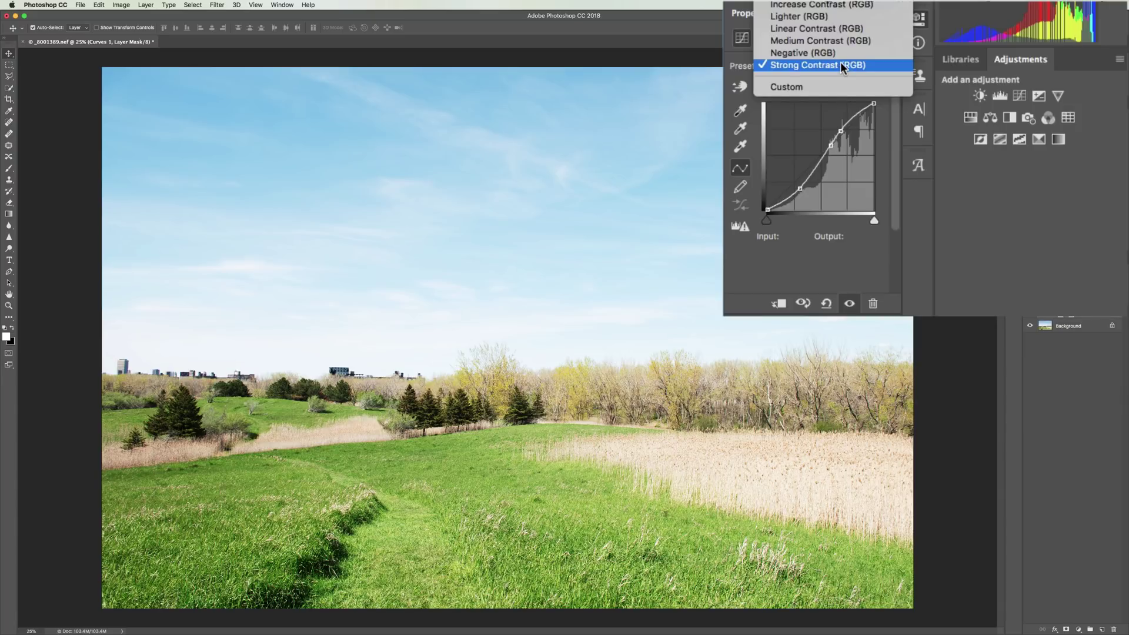
pyautogui.click(835, 5)
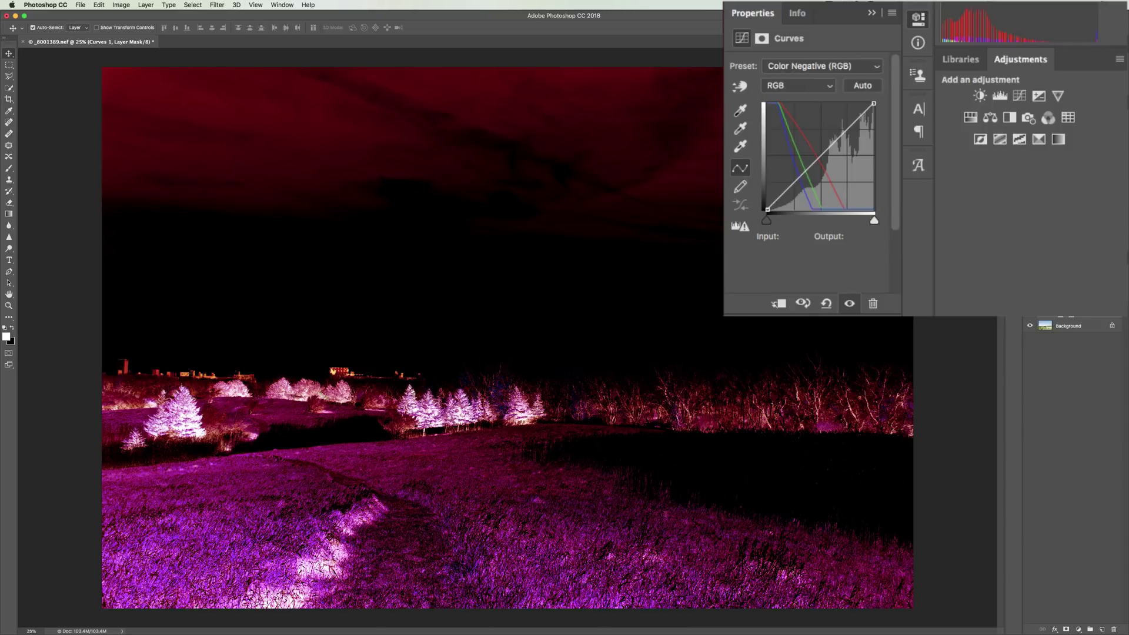
pyautogui.click(833, 66)
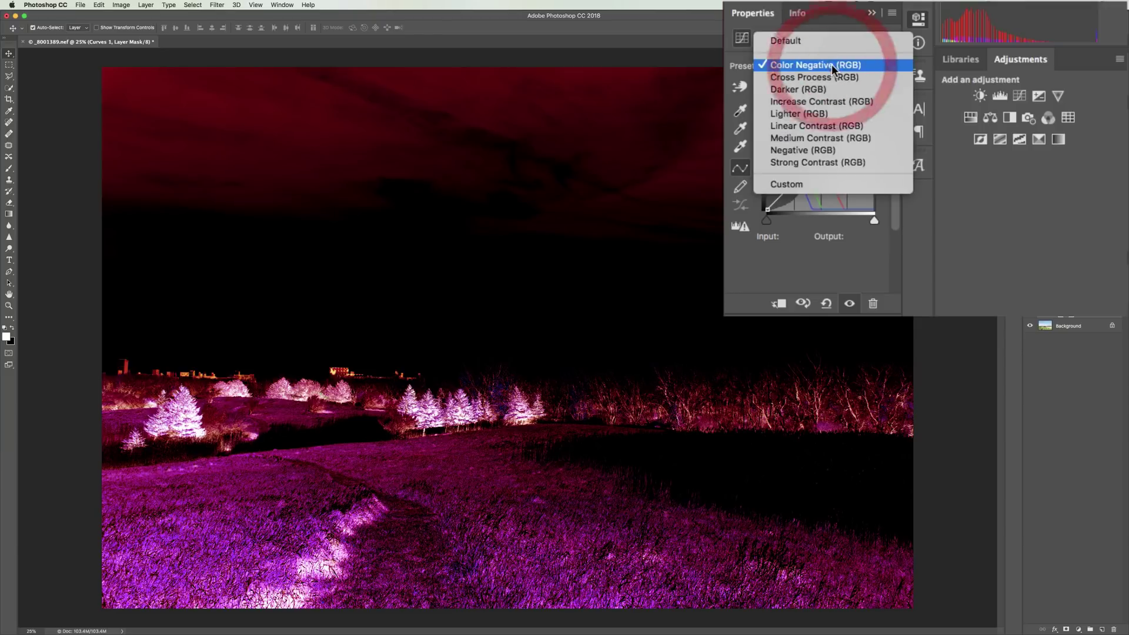
pyautogui.click(829, 79)
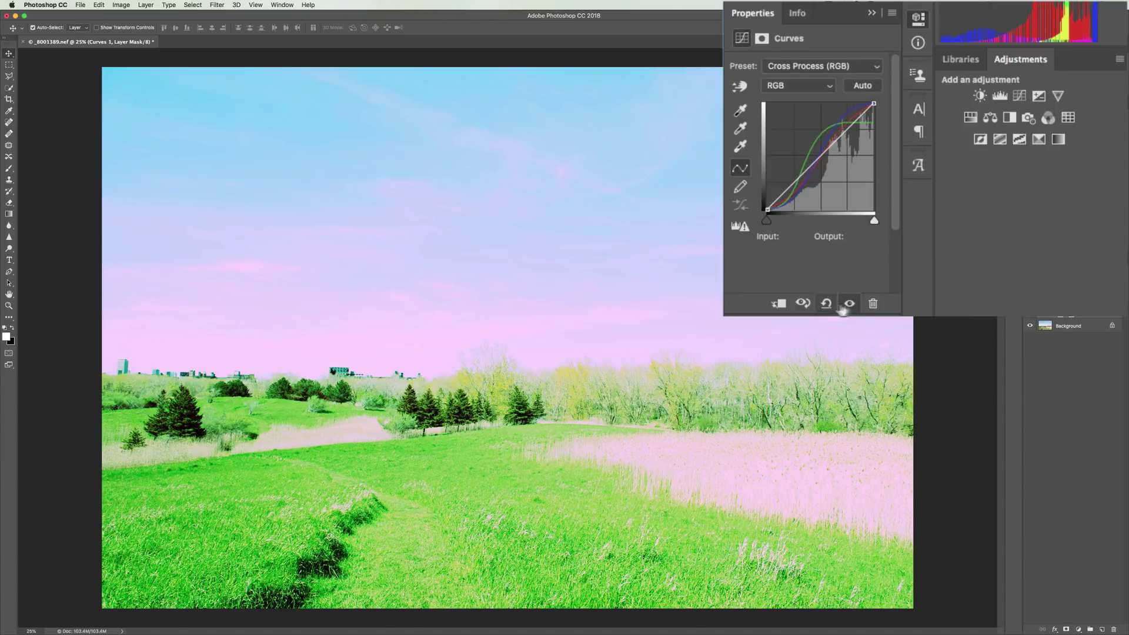
pyautogui.click(874, 304)
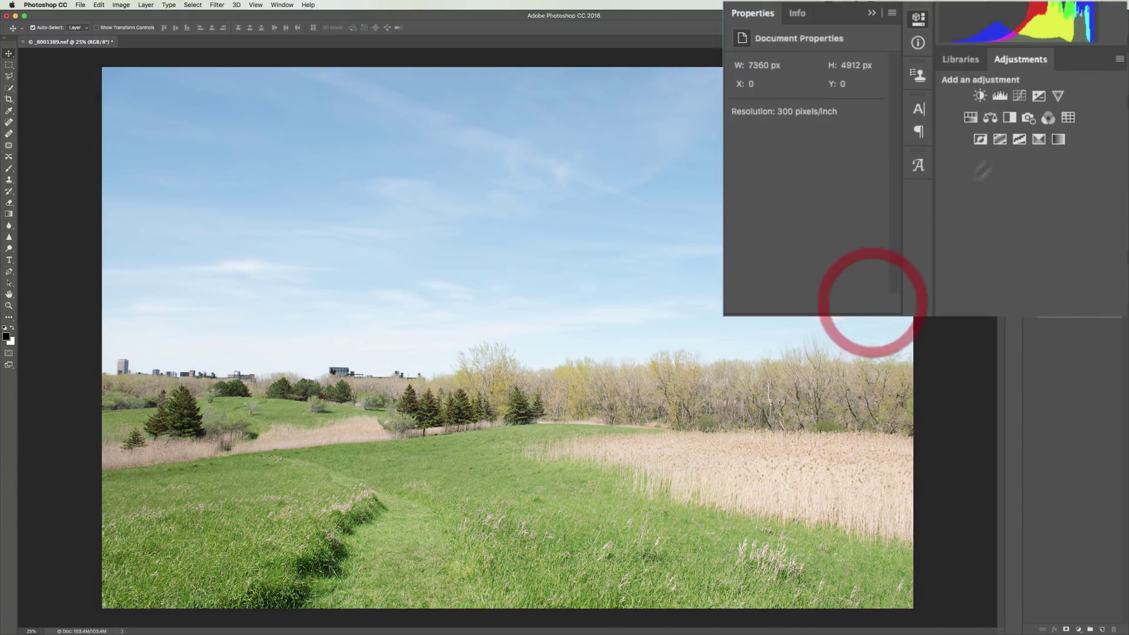
pyautogui.click(872, 13)
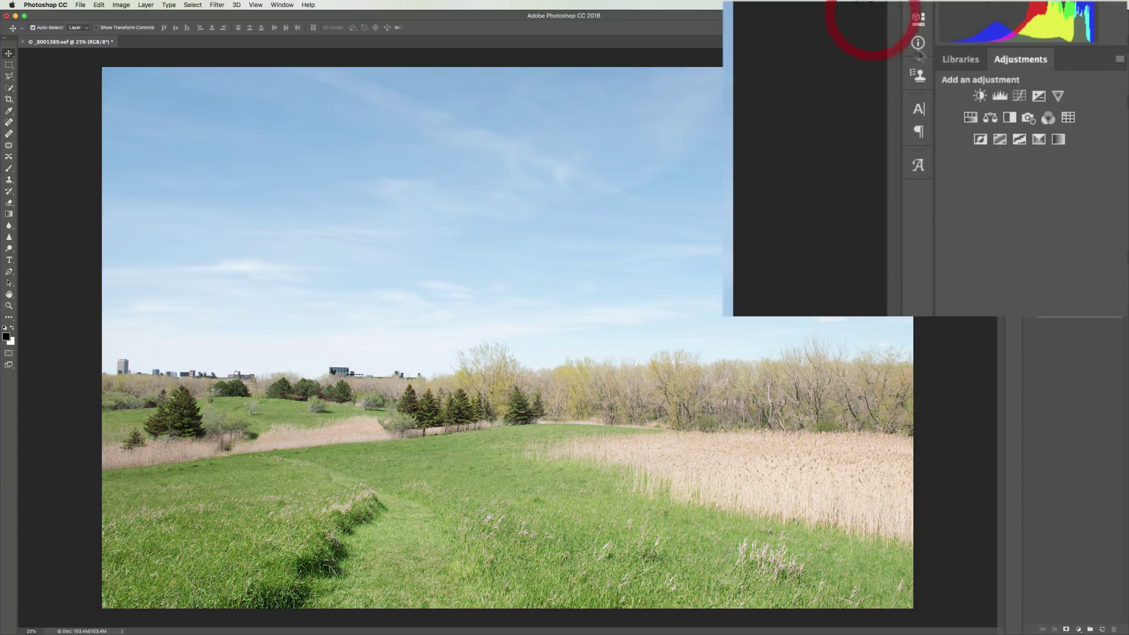
pyautogui.click(1038, 96)
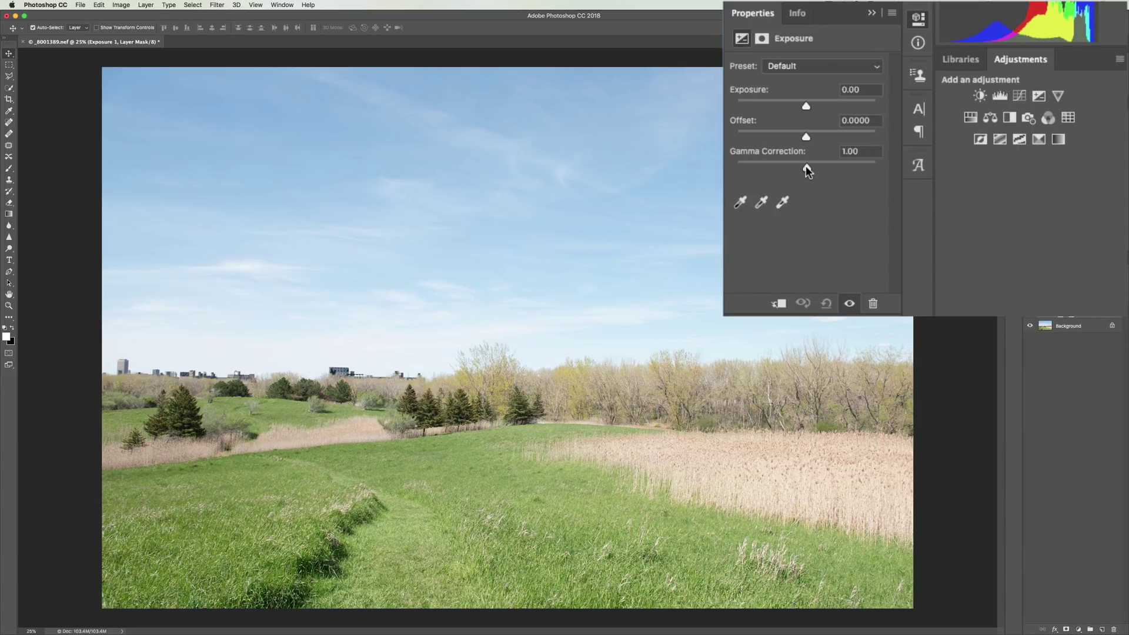
pyautogui.moveTo(807, 168); pyautogui.dragTo(823, 169)
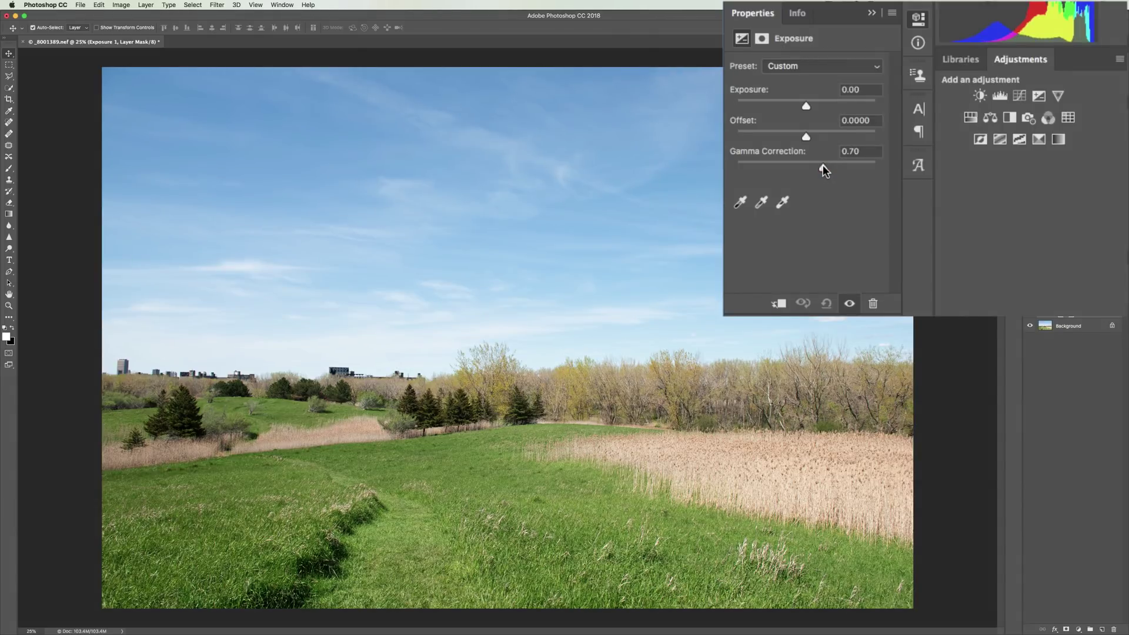
pyautogui.moveTo(824, 165); pyautogui.dragTo(821, 164)
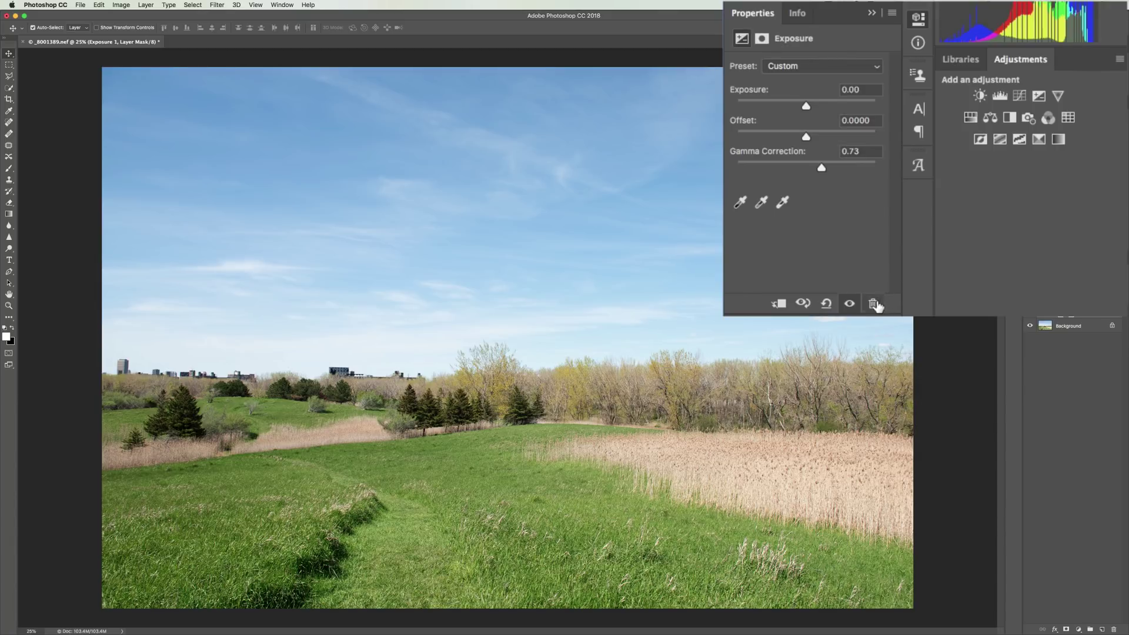
pyautogui.click(873, 304)
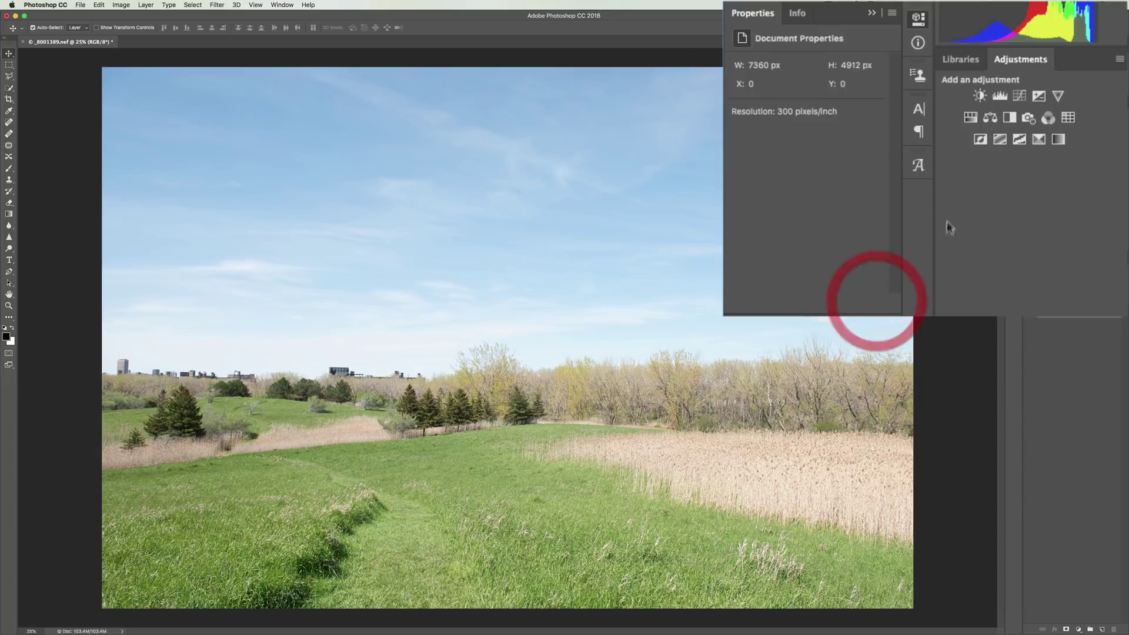
# - Add a Vibrance layer and a Hue/Saturation layer, both at default values
pyautogui.click(1056, 94)
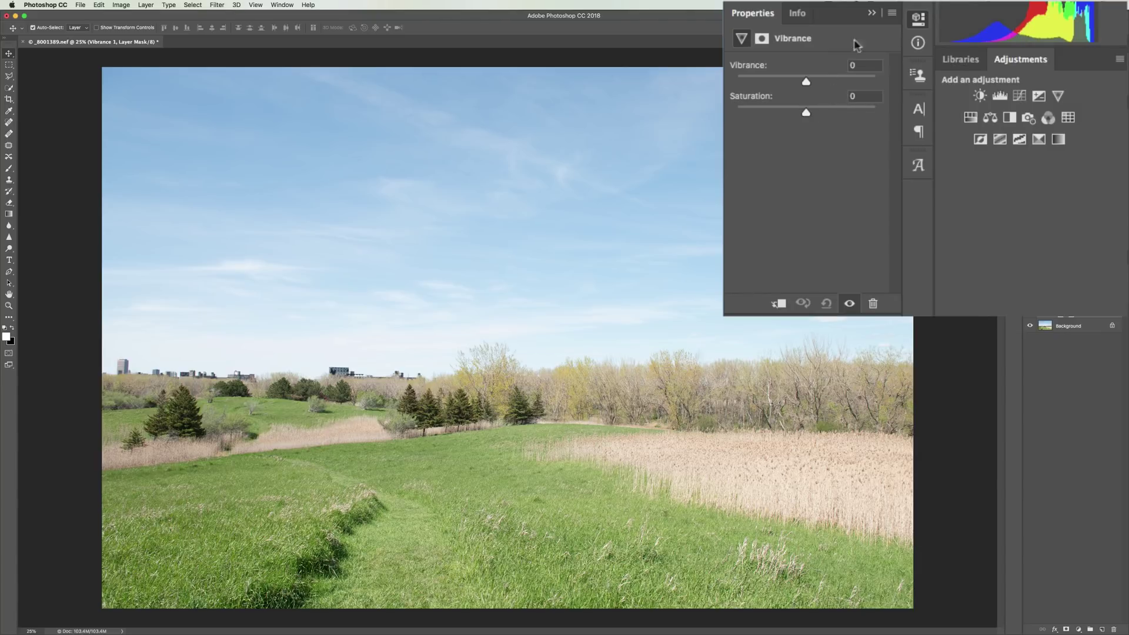
pyautogui.click(872, 13)
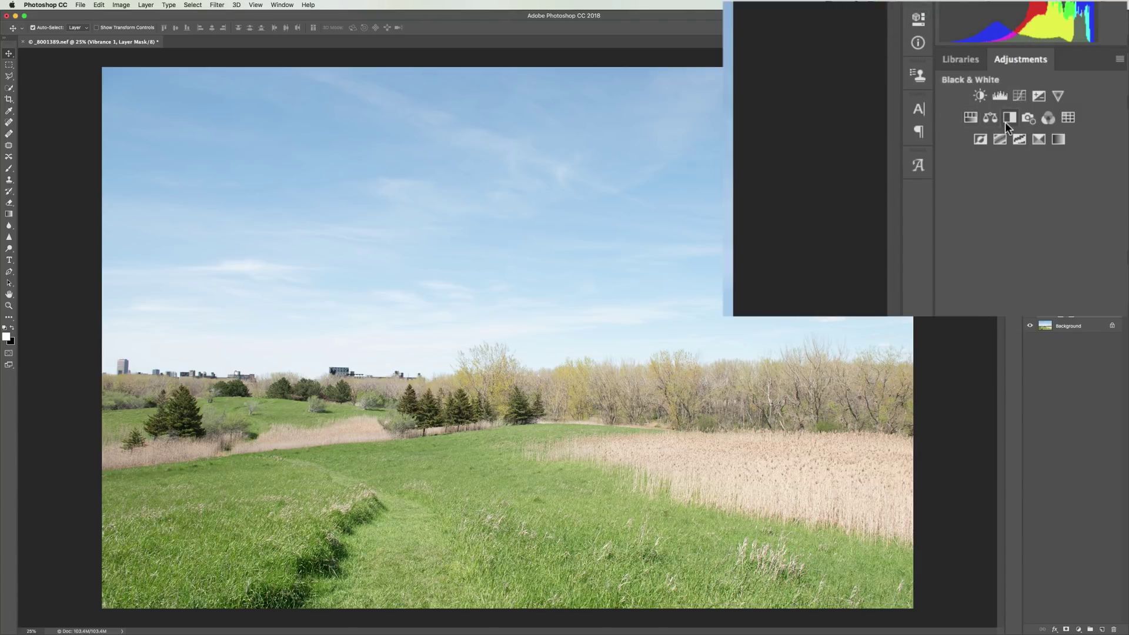
pyautogui.click(969, 117)
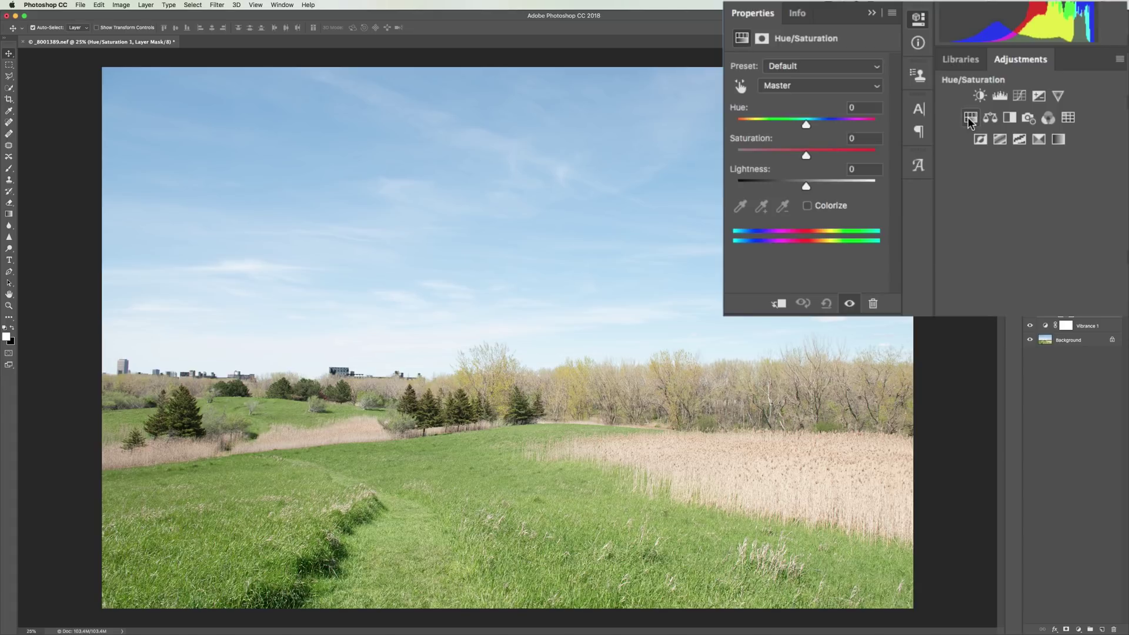
# - Set the Yellows range to Hue +157, Saturation +31, Lightness −19
pyautogui.click(838, 86)
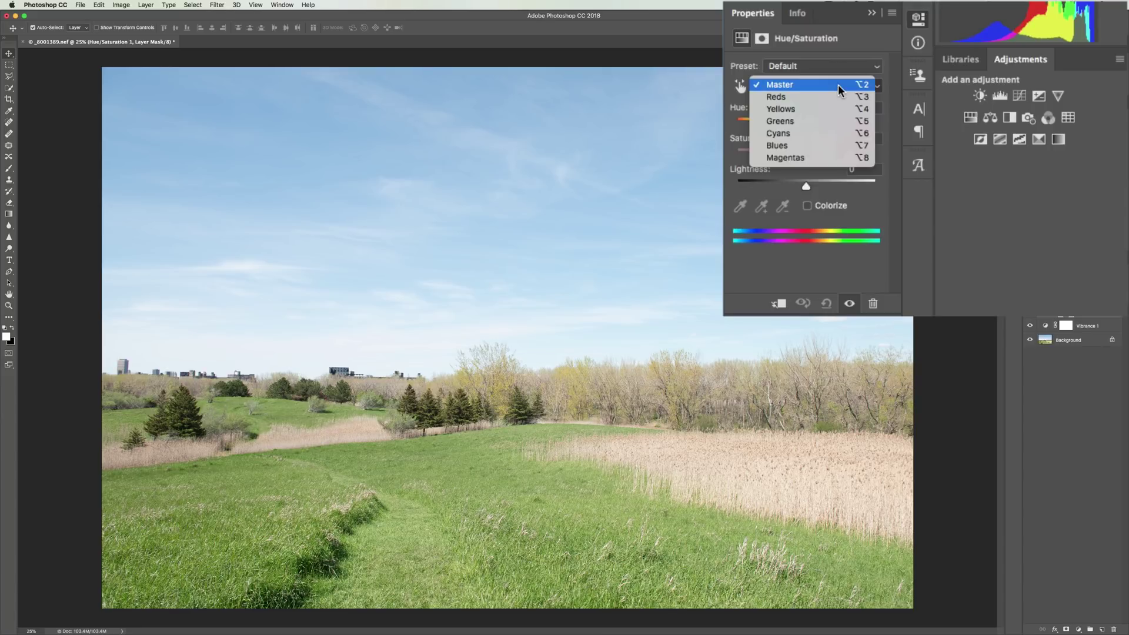
pyautogui.click(810, 108)
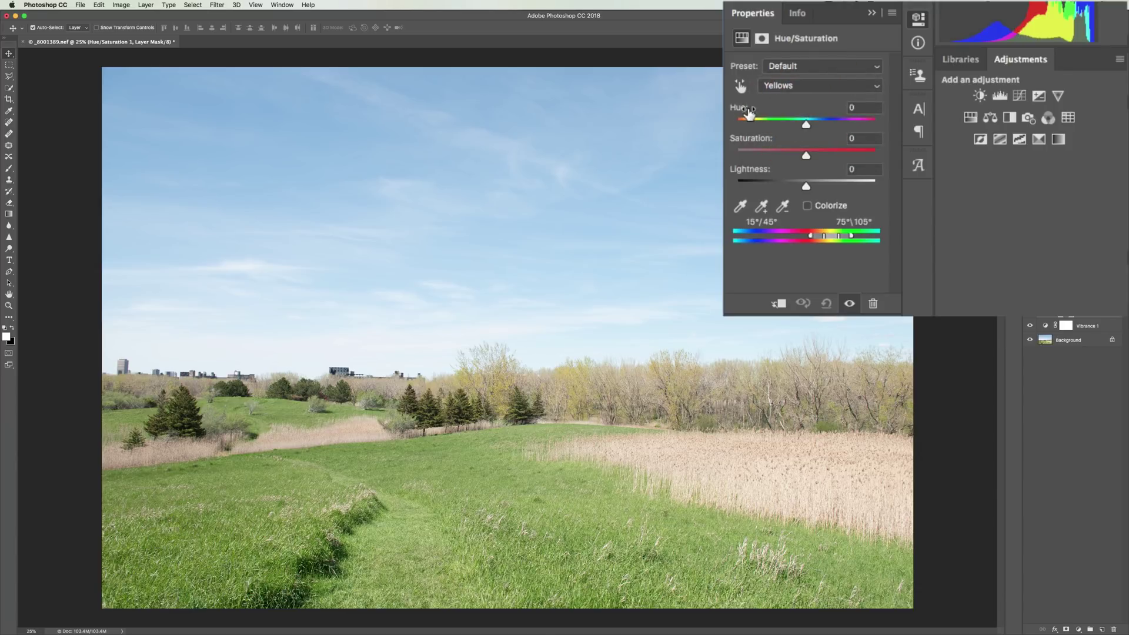
pyautogui.moveTo(806, 124); pyautogui.dragTo(870, 128)
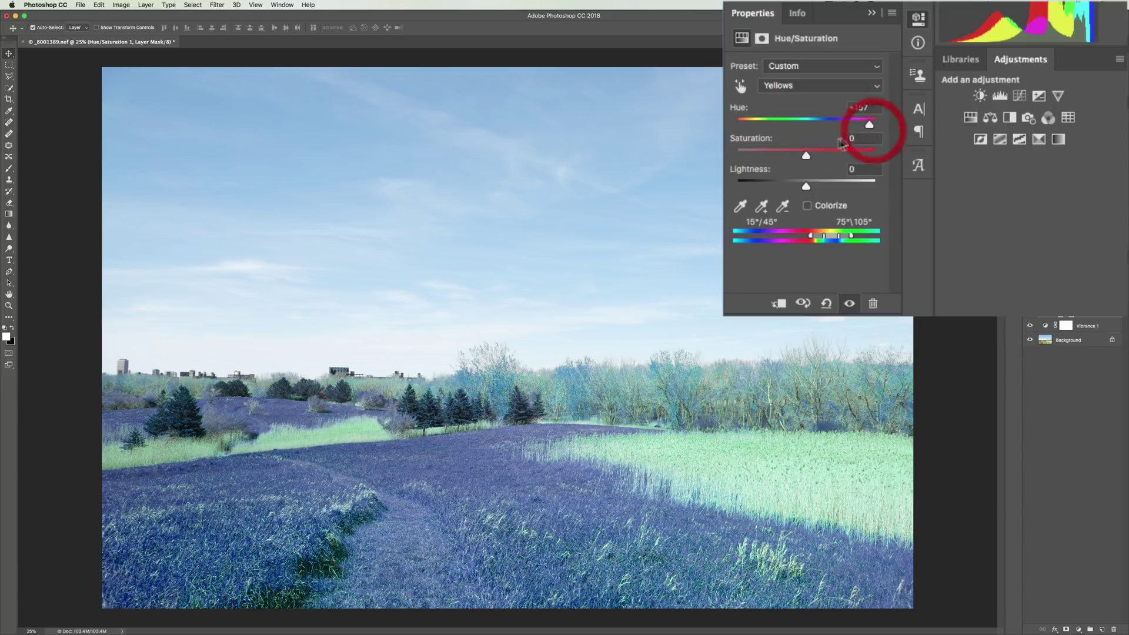
pyautogui.moveTo(805, 155); pyautogui.dragTo(793, 187)
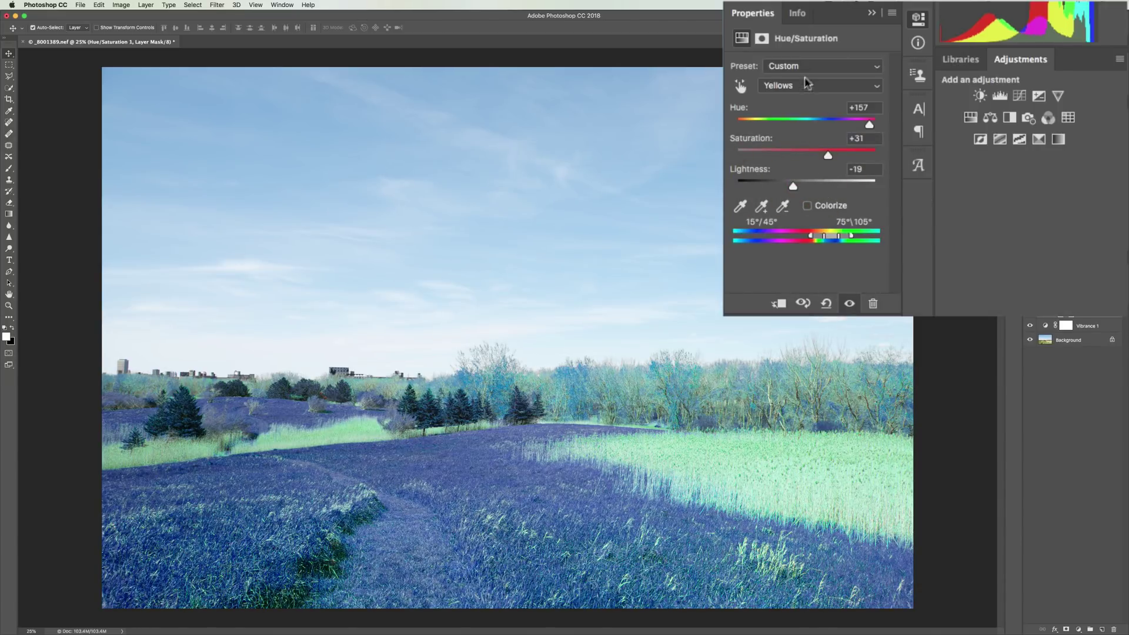
pyautogui.click(827, 86)
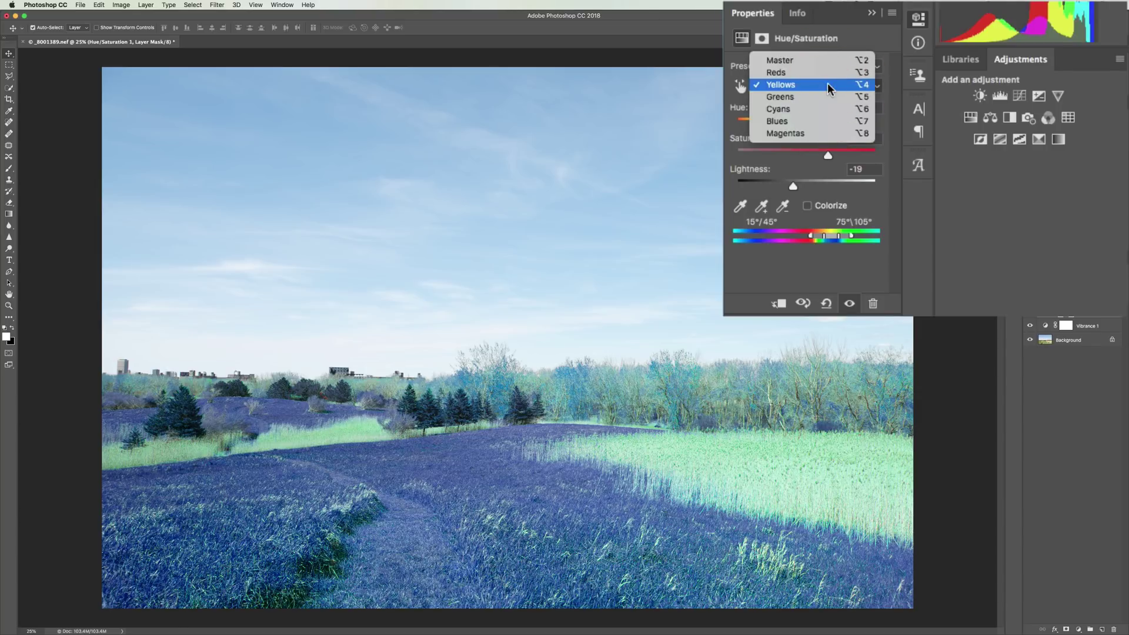
pyautogui.click(803, 126)
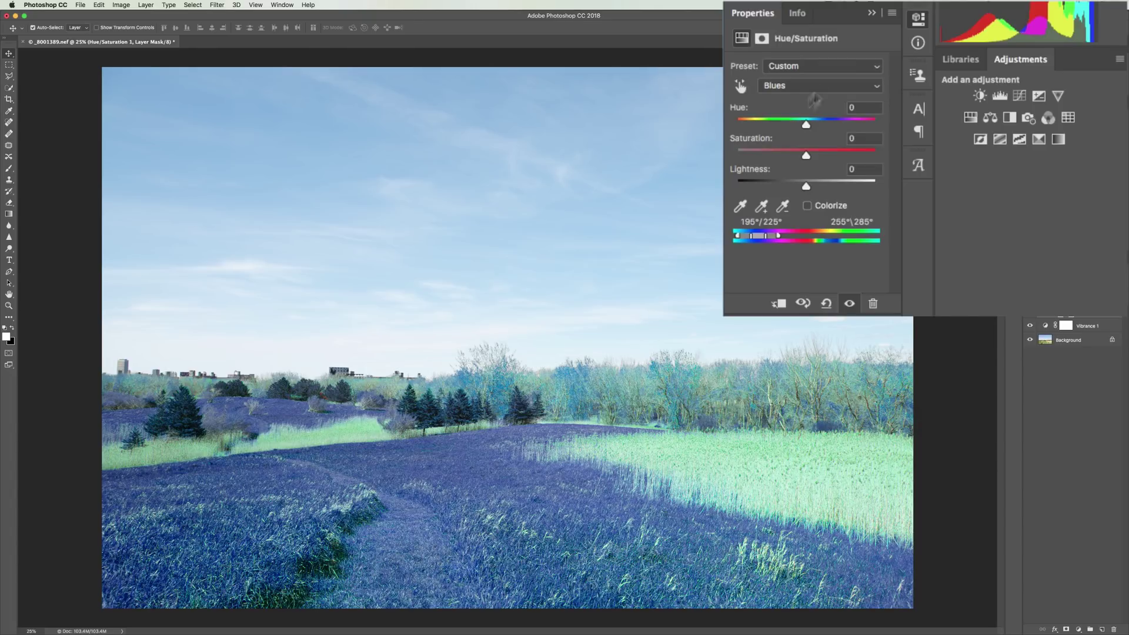
# - Sample the sky's blue and set that range to Hue +26, Saturation +36, Lightness −69
pyautogui.click(761, 206)
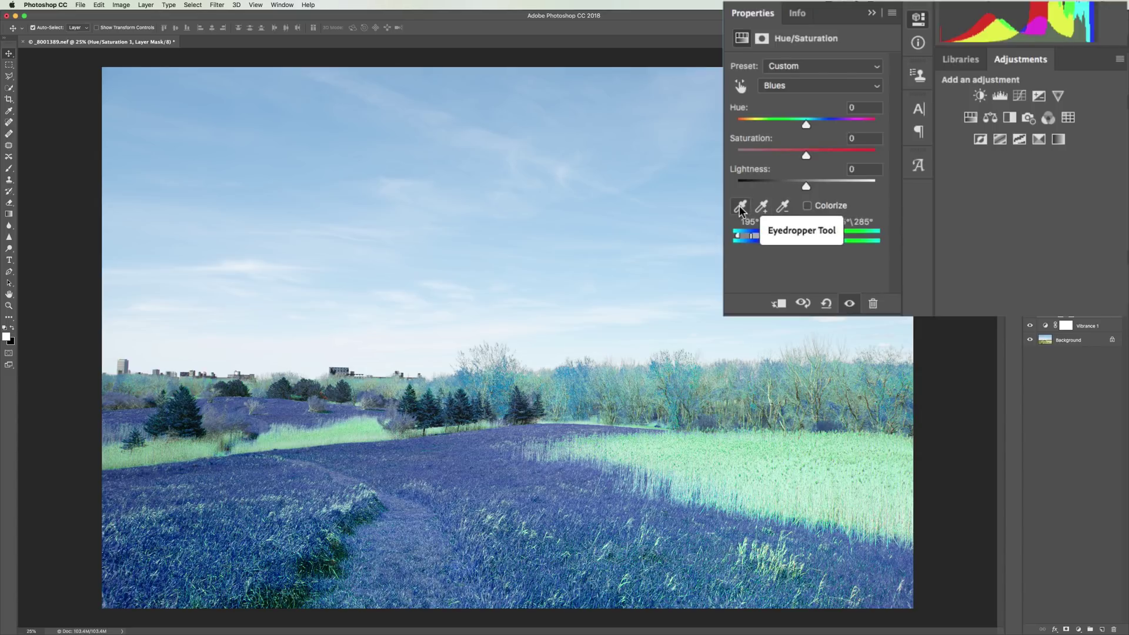
pyautogui.click(740, 206)
pyautogui.click(802, 194)
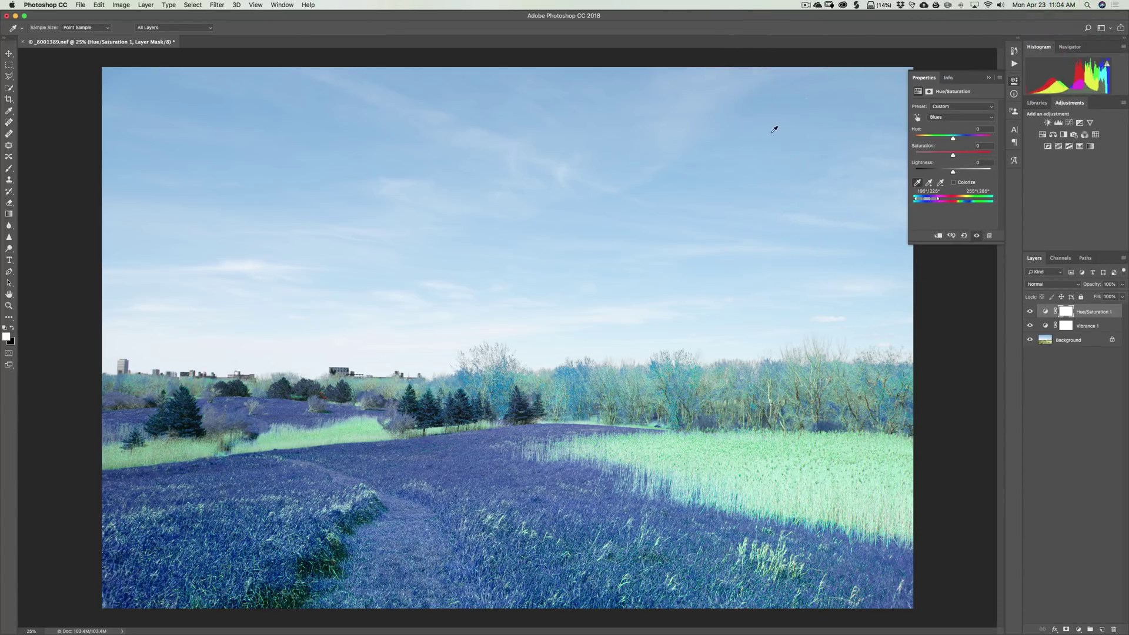
pyautogui.click(776, 114)
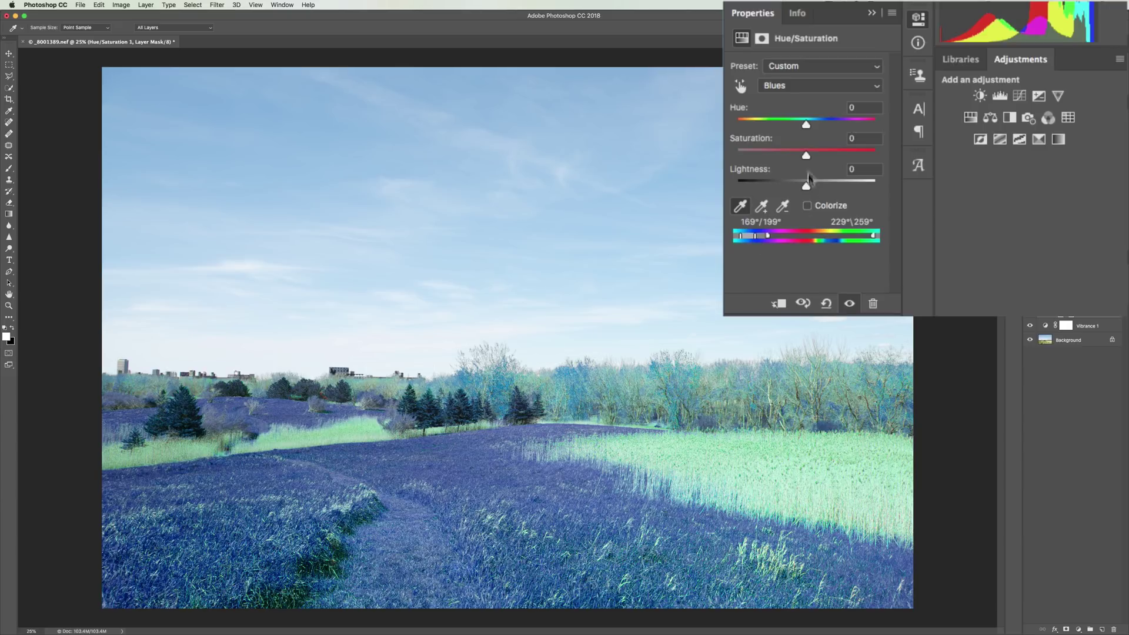
pyautogui.moveTo(805, 122); pyautogui.dragTo(758, 186)
pyautogui.moveTo(841, 156)
pyautogui.mouseDown()
pyautogui.moveTo(856, 156)
pyautogui.moveTo(763, 158)
pyautogui.moveTo(831, 155)
pyautogui.mouseUp()
pyautogui.moveTo(778, 125); pyautogui.dragTo(826, 129)
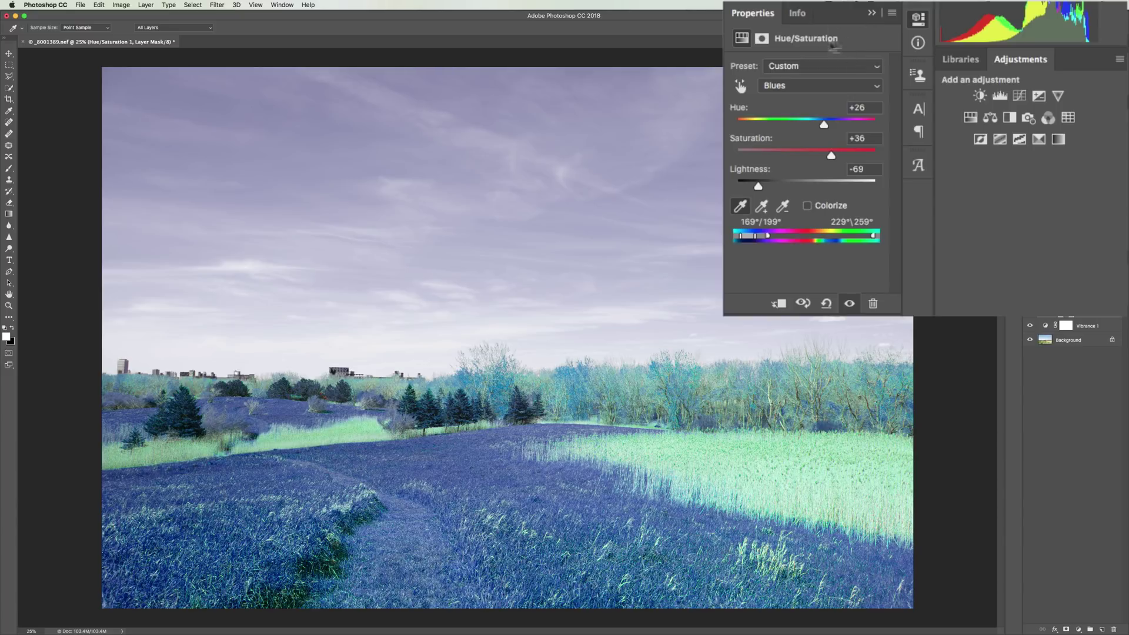
# - Add a Color Balance layer with the midtones Yellow/Blue slider at +29
pyautogui.click(871, 14)
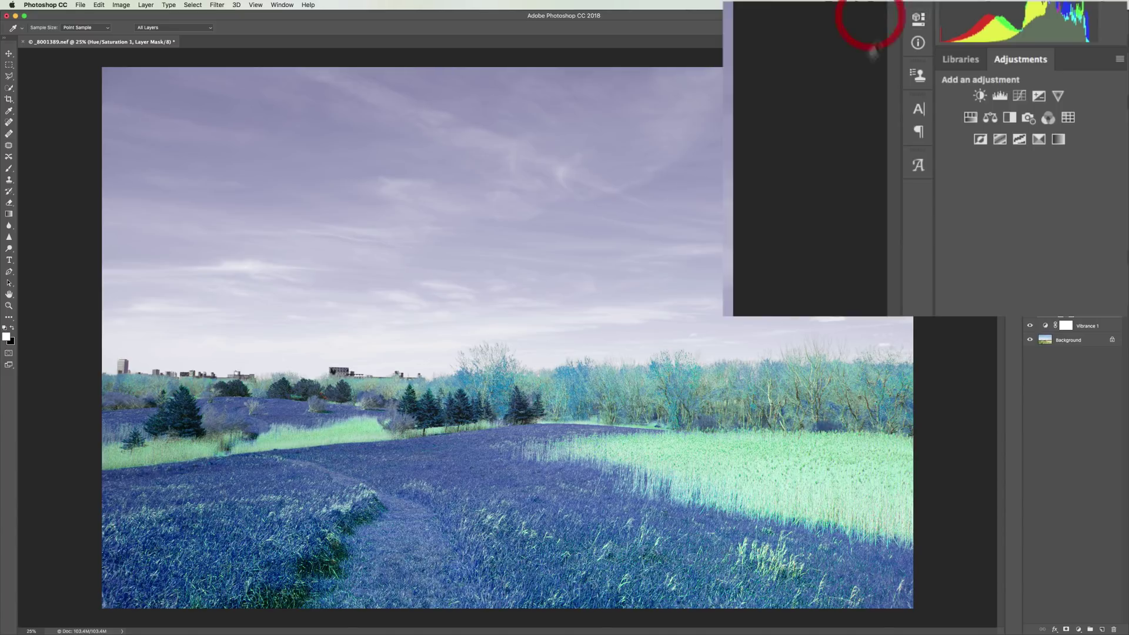
pyautogui.click(991, 117)
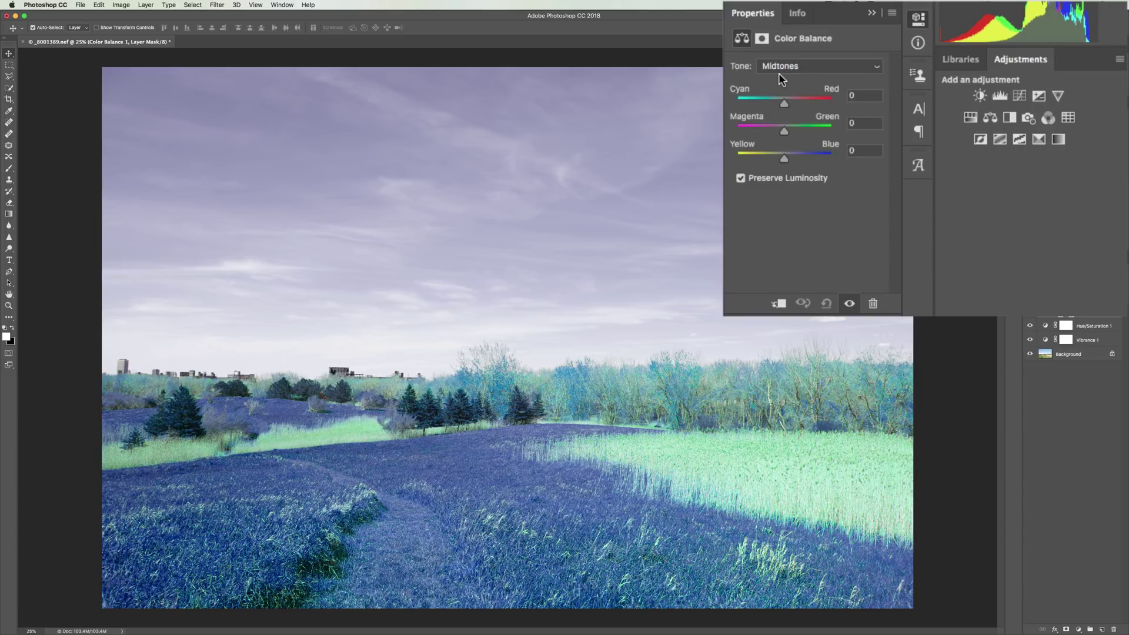
pyautogui.moveTo(784, 159)
pyautogui.mouseDown()
pyautogui.moveTo(746, 161)
pyautogui.moveTo(832, 164)
pyautogui.moveTo(743, 156)
pyautogui.moveTo(785, 157)
pyautogui.mouseUp()
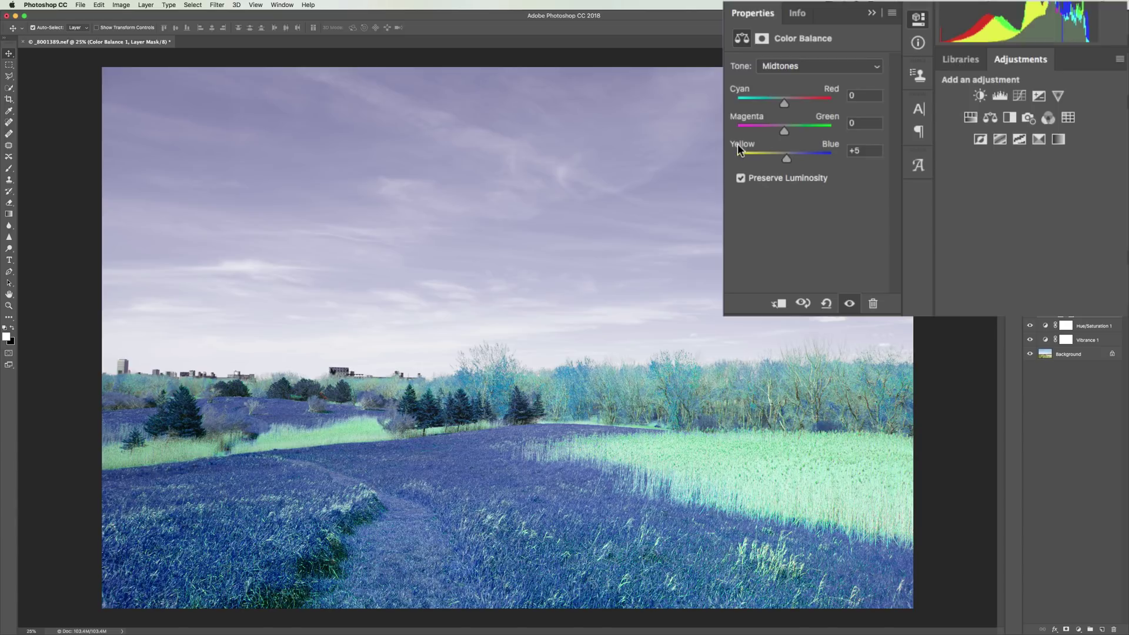
pyautogui.moveTo(782, 163)
pyautogui.mouseDown()
pyautogui.moveTo(769, 160)
pyautogui.moveTo(799, 161)
pyautogui.mouseUp()
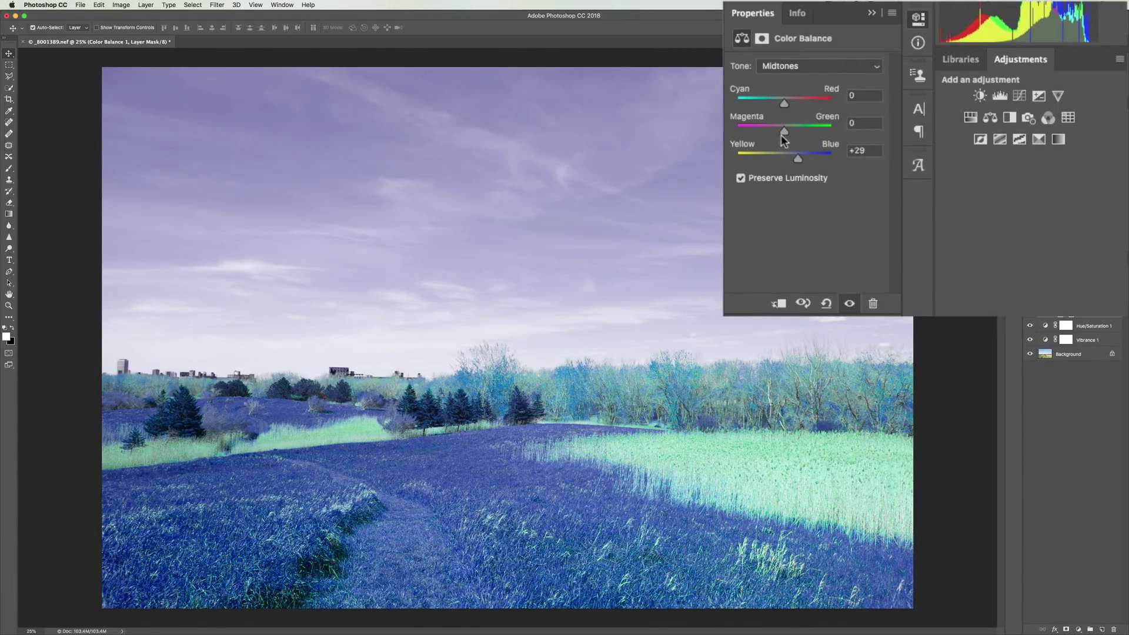
# - Delete Color Balance, add then remove a trial Black & White layer, and compare the recolor on/off
pyautogui.click(874, 305)
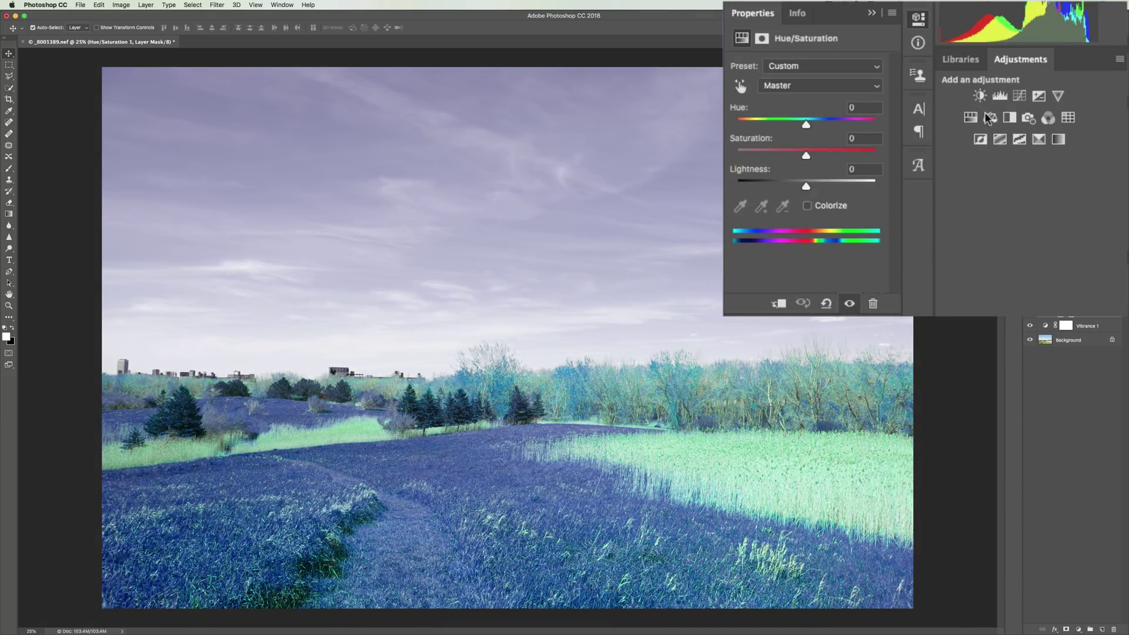
pyautogui.click(1008, 116)
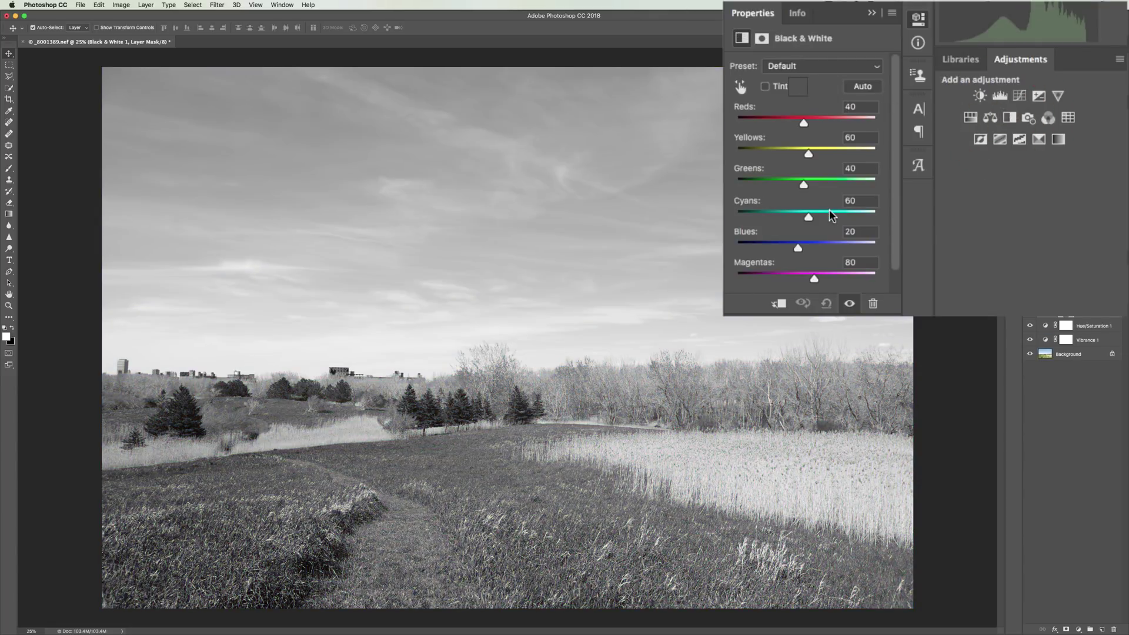
pyautogui.click(870, 14)
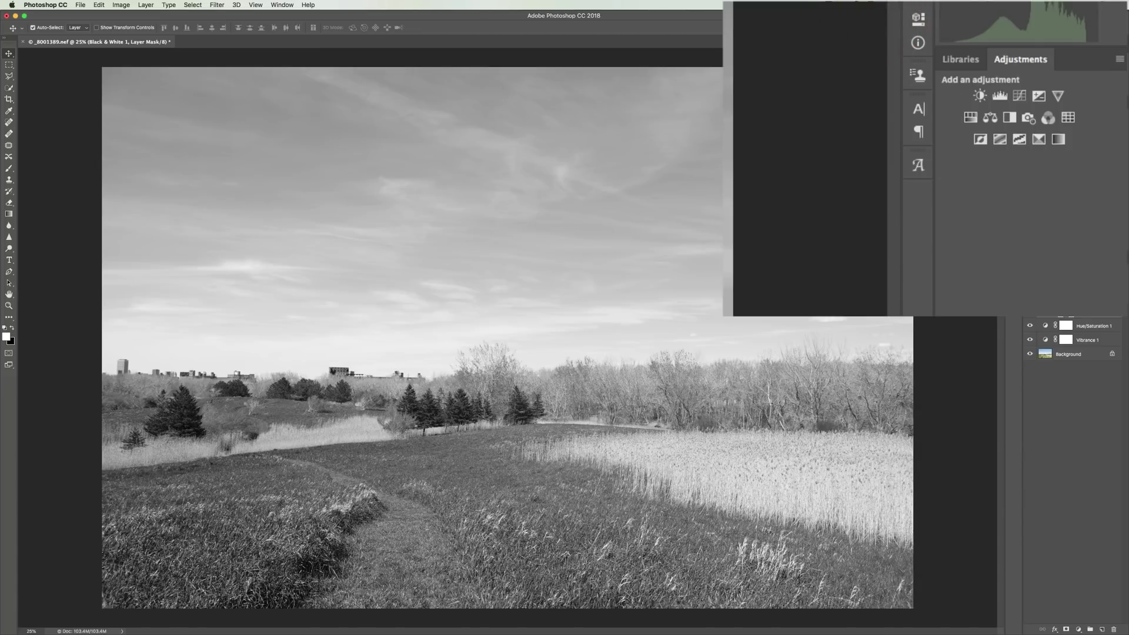
pyautogui.click(1096, 302)
pyautogui.press('Delete')
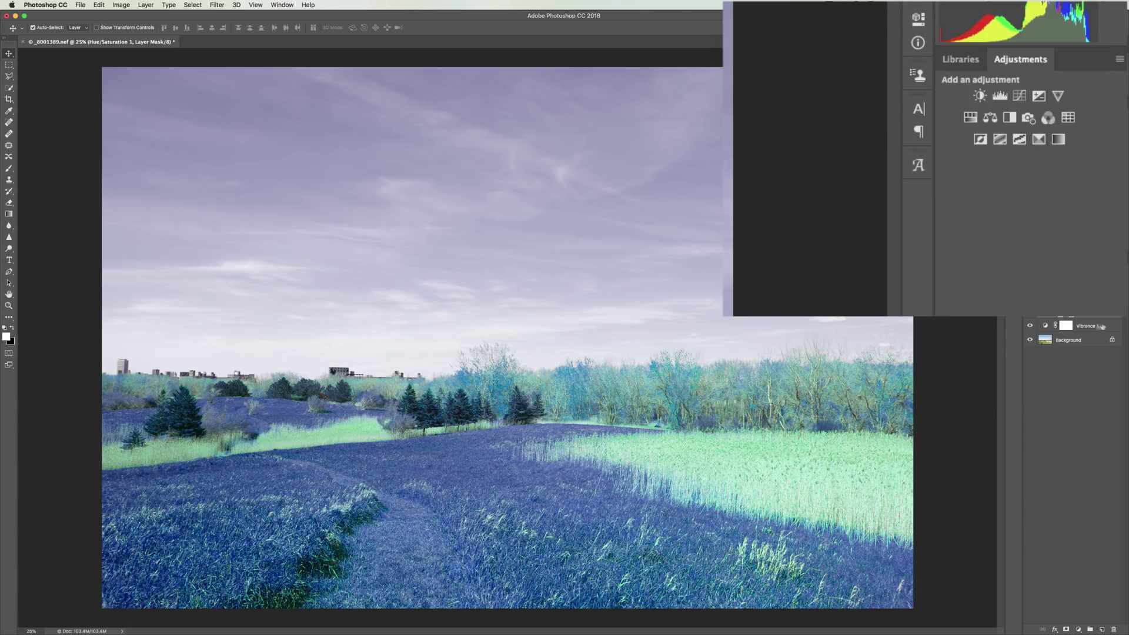
pyautogui.click(1029, 312)
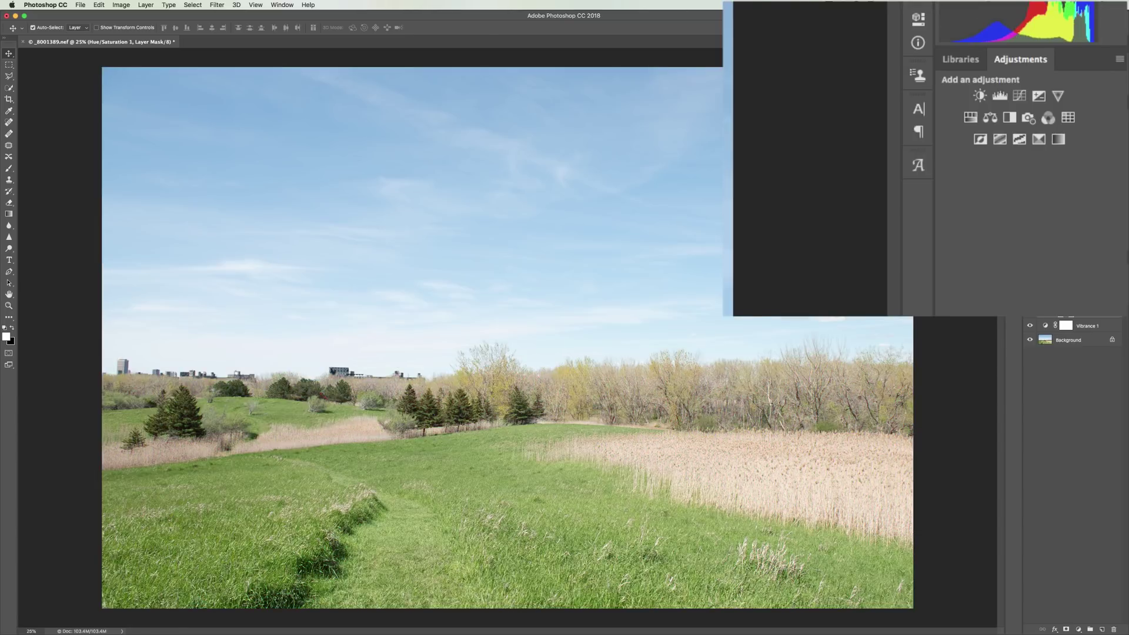
pyautogui.click(1030, 312)
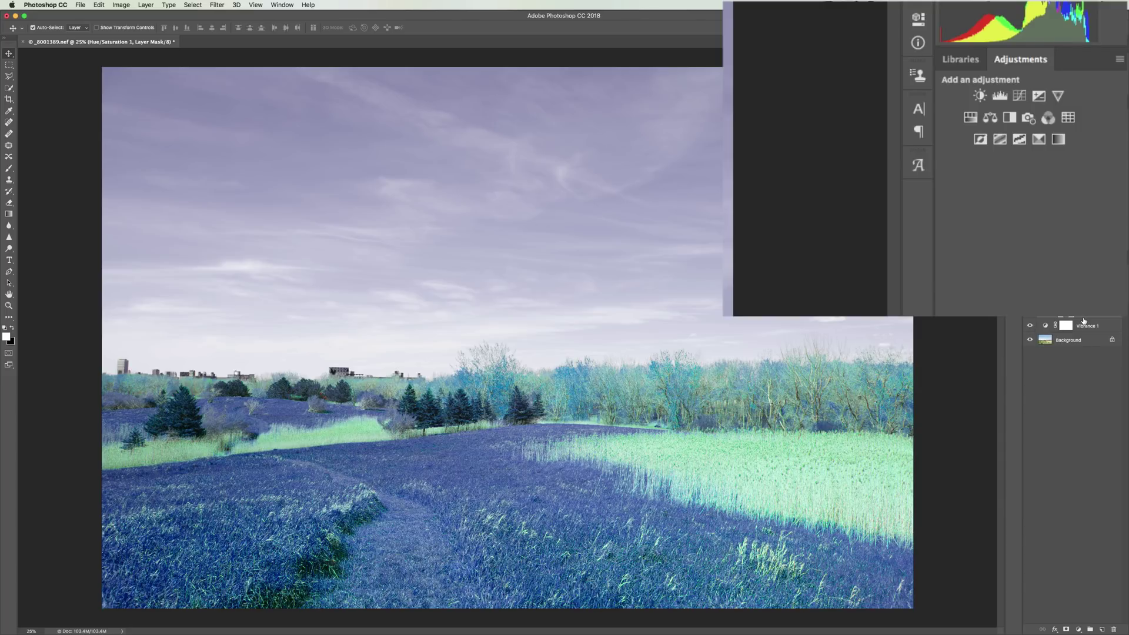
# - Add a Curves layer, compare Strong Contrast, and settle on the Medium Contrast (RGB) preset
pyautogui.click(1020, 95)
pyautogui.click(832, 62)
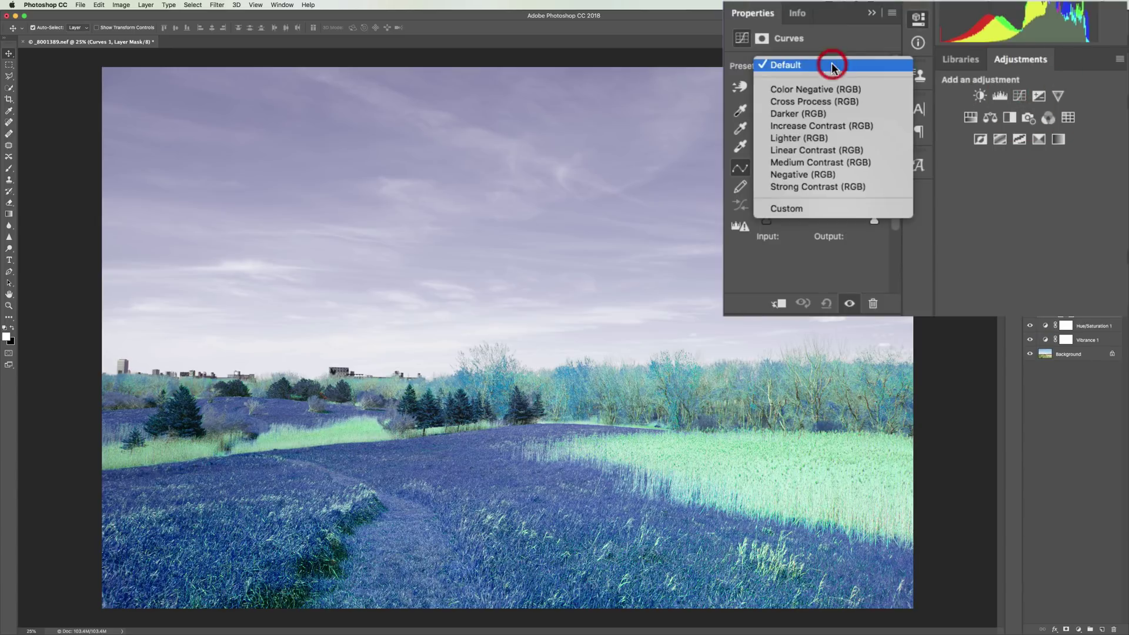
pyautogui.click(806, 162)
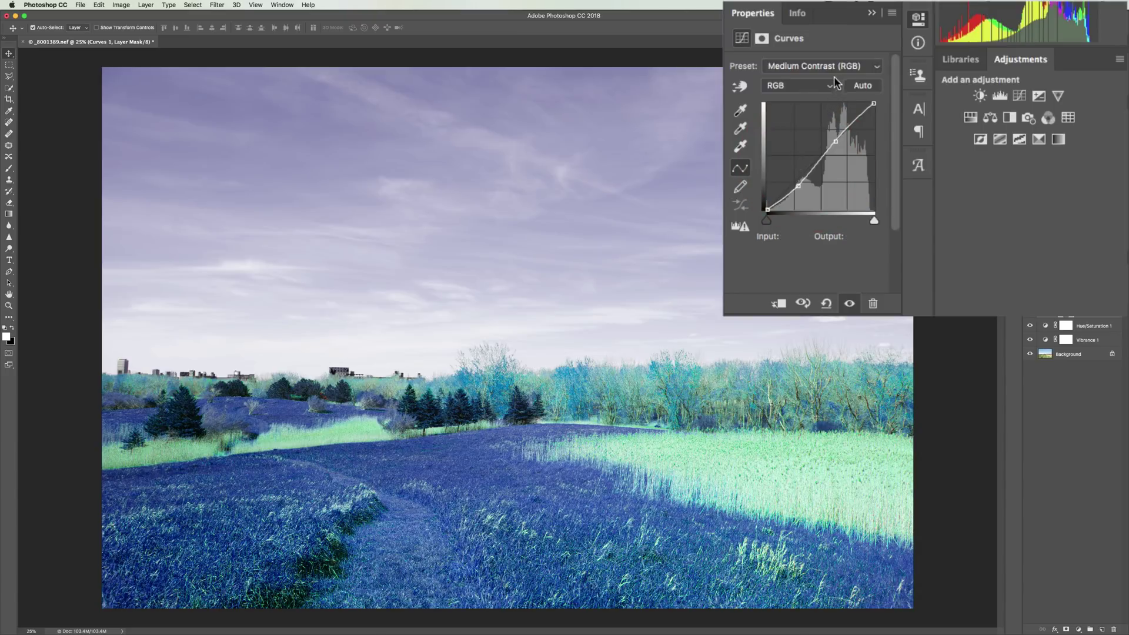
pyautogui.click(835, 67)
pyautogui.click(826, 89)
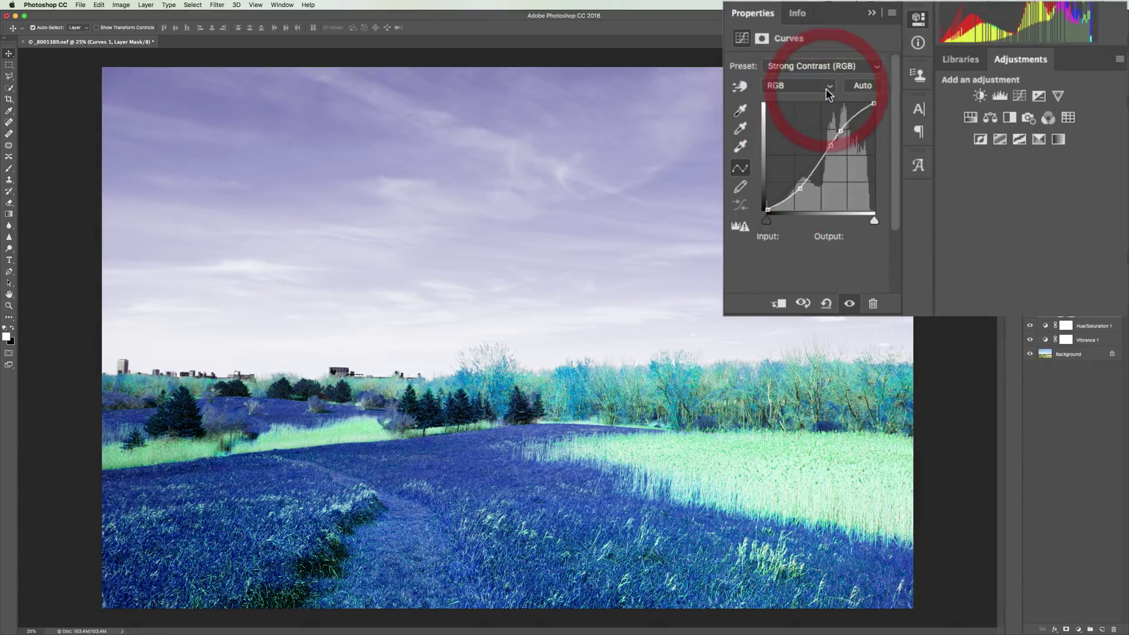
pyautogui.click(825, 65)
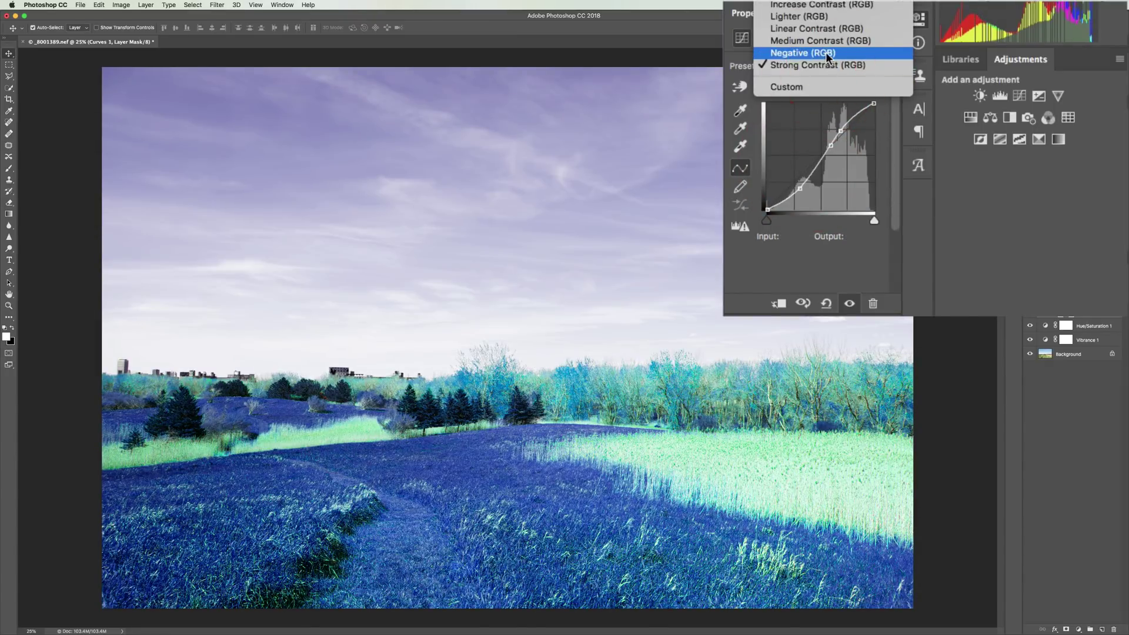
pyautogui.click(828, 40)
# - Toggle all adjustments off and back on to compare with the original photo
pyautogui.moveTo(870, 24); pyautogui.dragTo(871, 14)
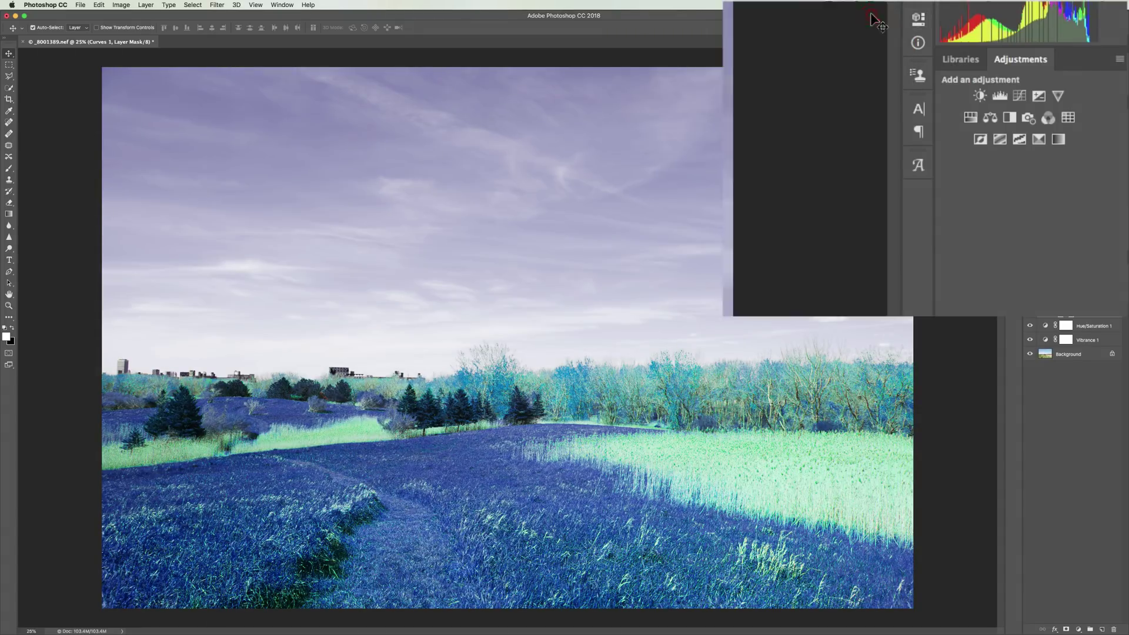
pyautogui.keyDown('alt'); pyautogui.click(1029, 355); pyautogui.keyUp('alt')
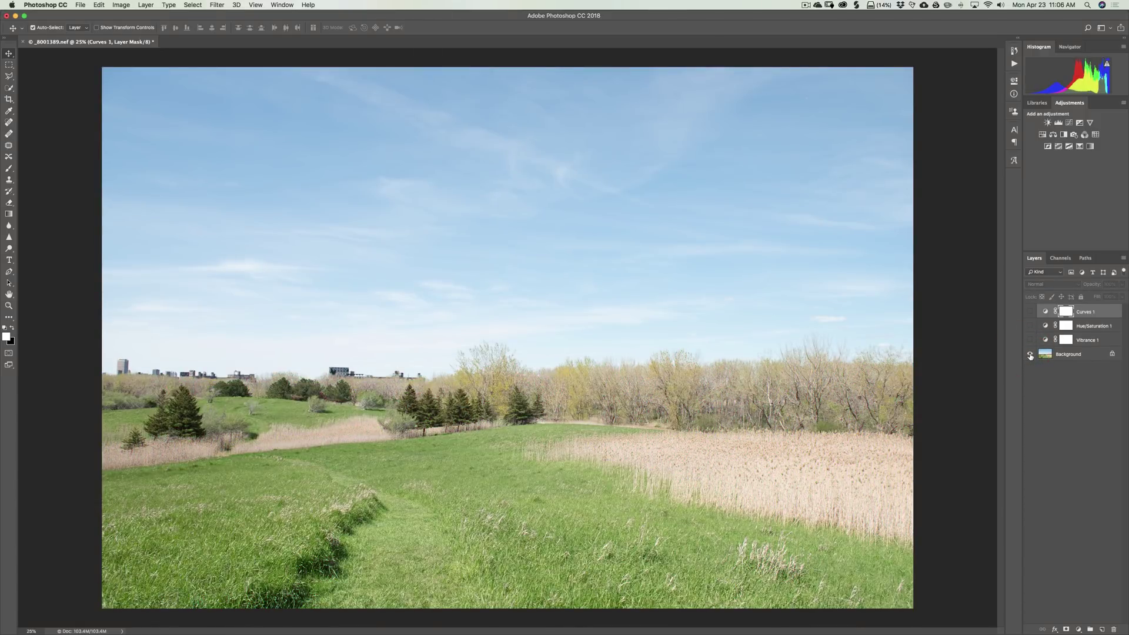
pyautogui.keyDown('alt'); pyautogui.click(1030, 354); pyautogui.keyUp('alt')
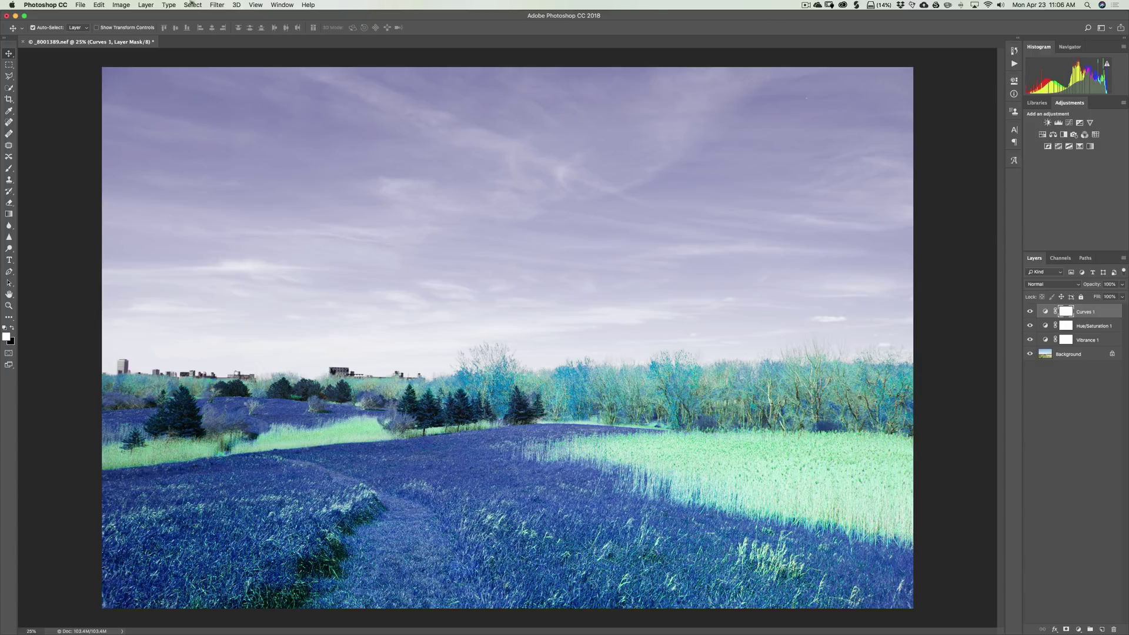
# - Open the Export Color Lookup Tables dialog from the File > Export menu
pyautogui.click(81, 6)
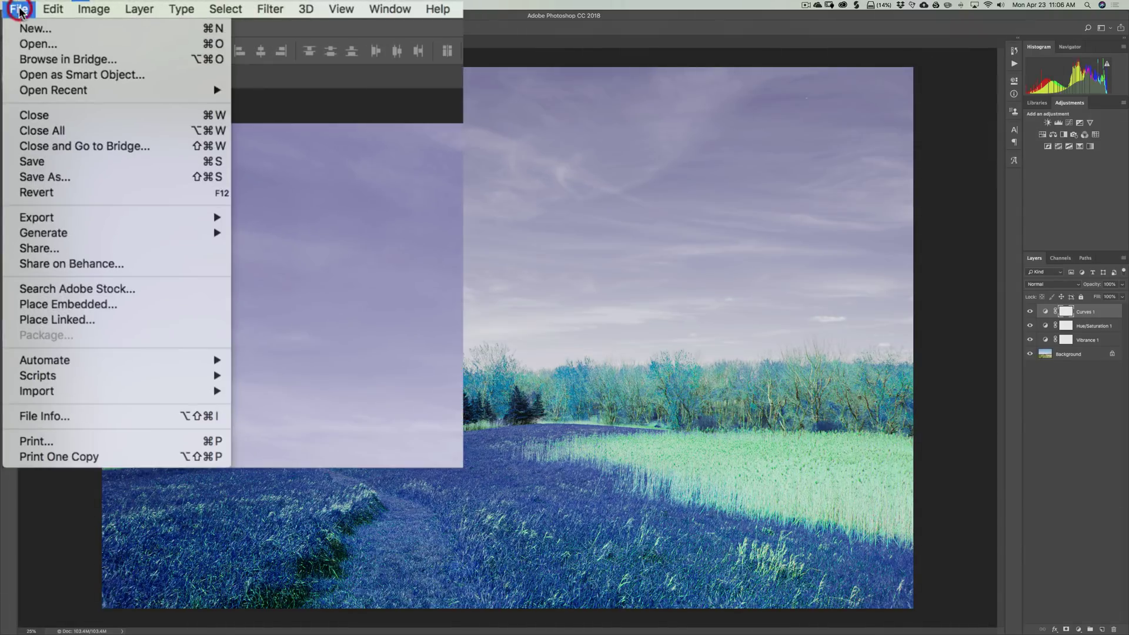
pyautogui.moveTo(200, 218)
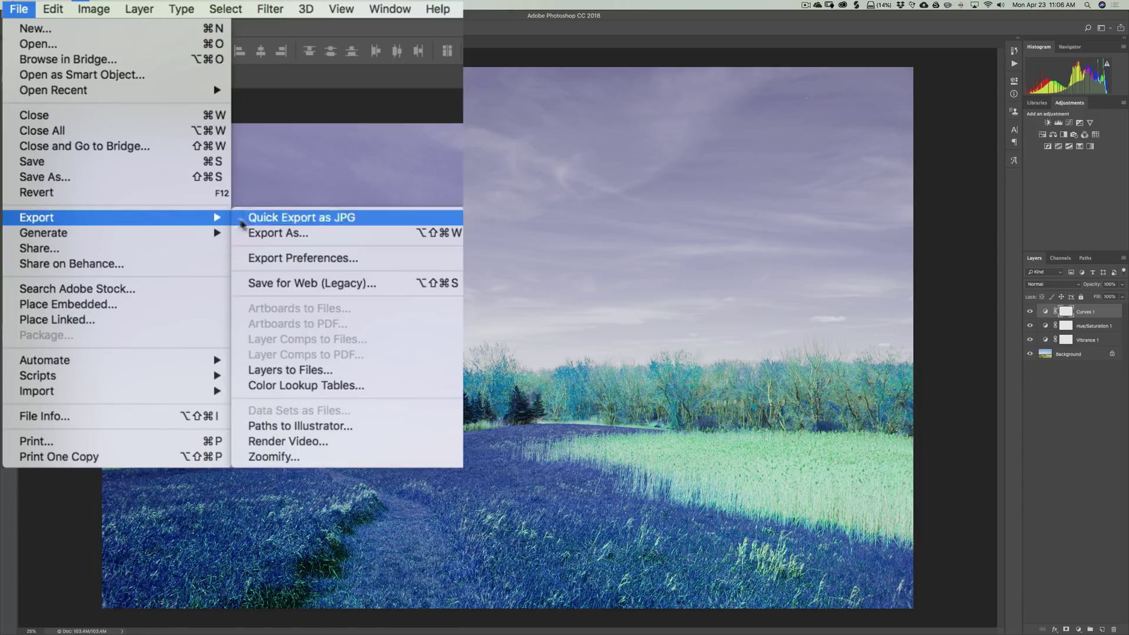
pyautogui.click(363, 387)
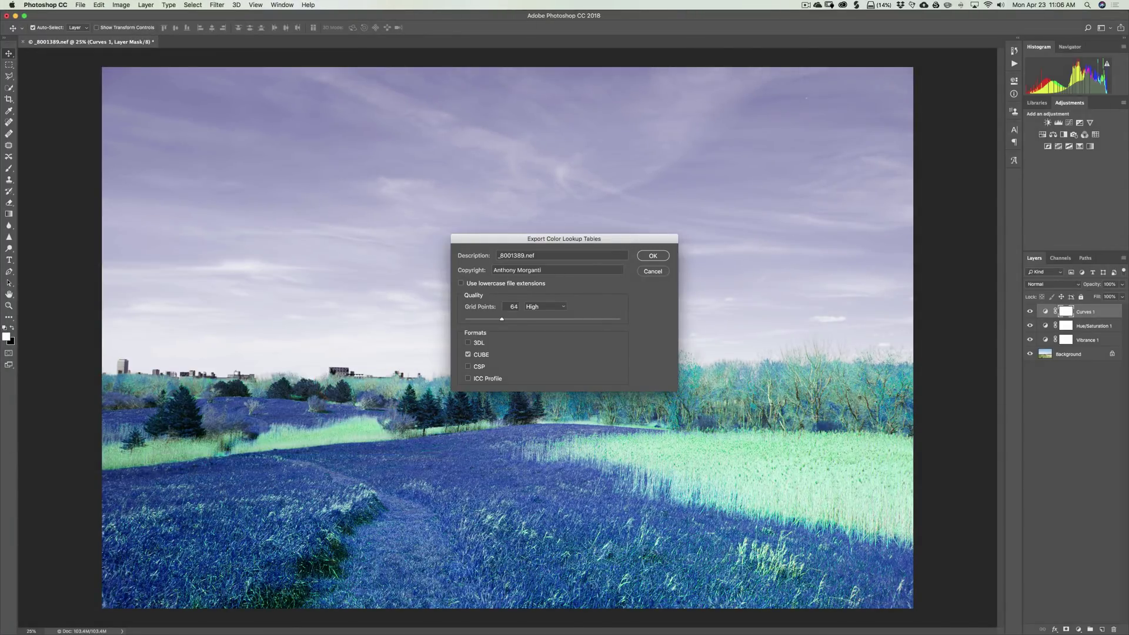
pyautogui.moveTo(611, 239); pyautogui.dragTo(598, 173)
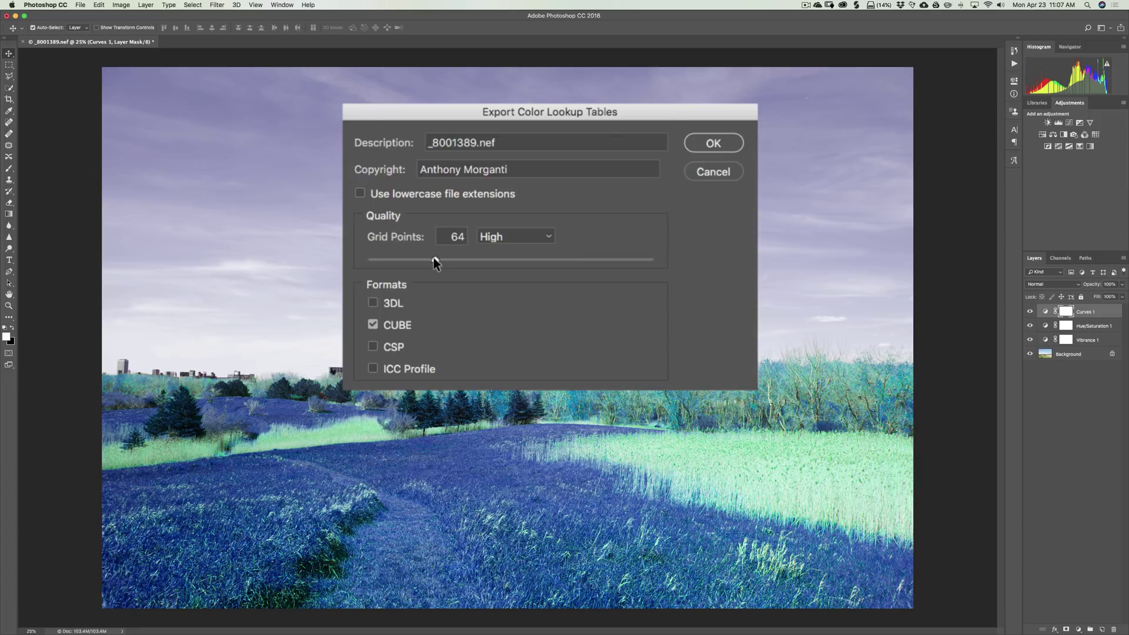
# - Try Maximum LUT quality, then set quality back to High with CUBE format
pyautogui.click(524, 238)
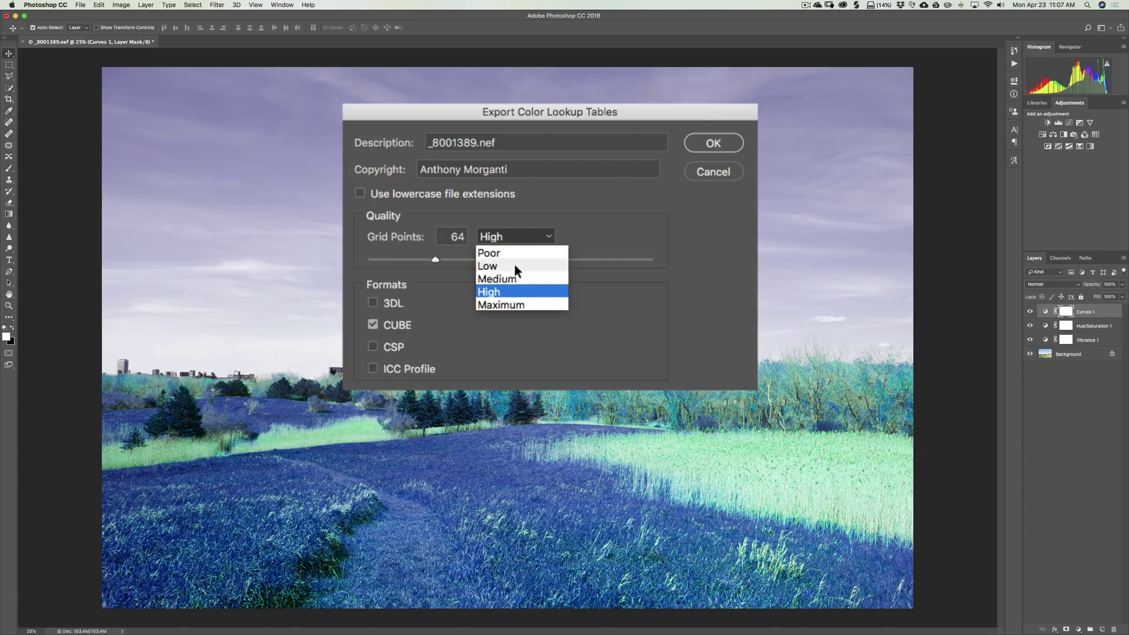
pyautogui.click(514, 304)
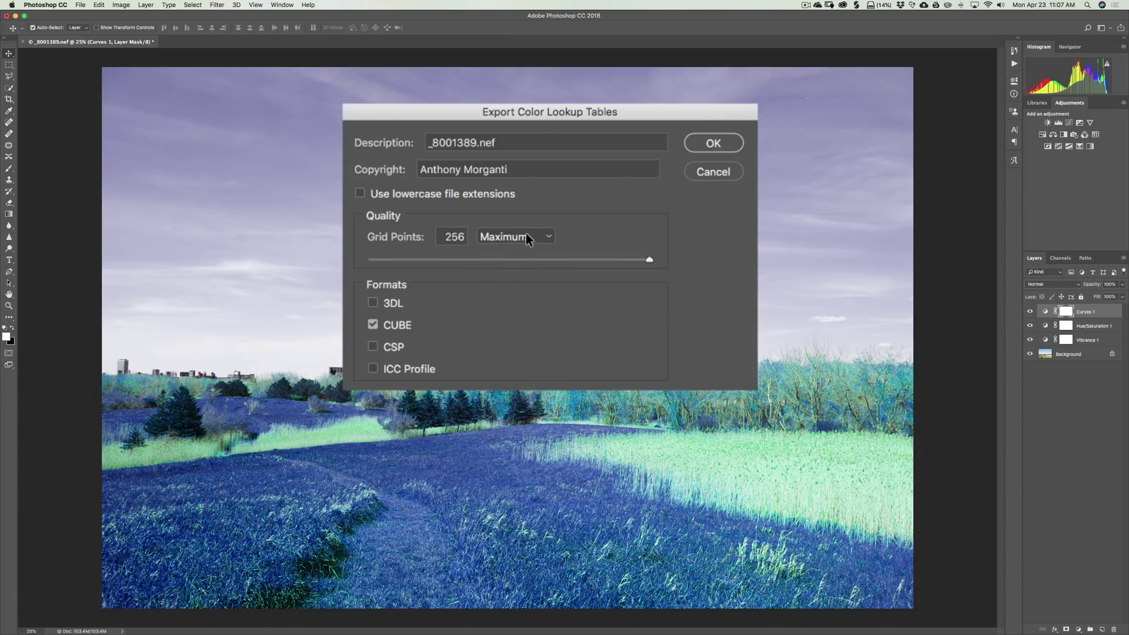
pyautogui.click(526, 235)
pyautogui.click(498, 292)
# - Replace the LUT description with 'Off The Wall Color' and confirm the export settings
pyautogui.moveTo(477, 143); pyautogui.dragTo(393, 143)
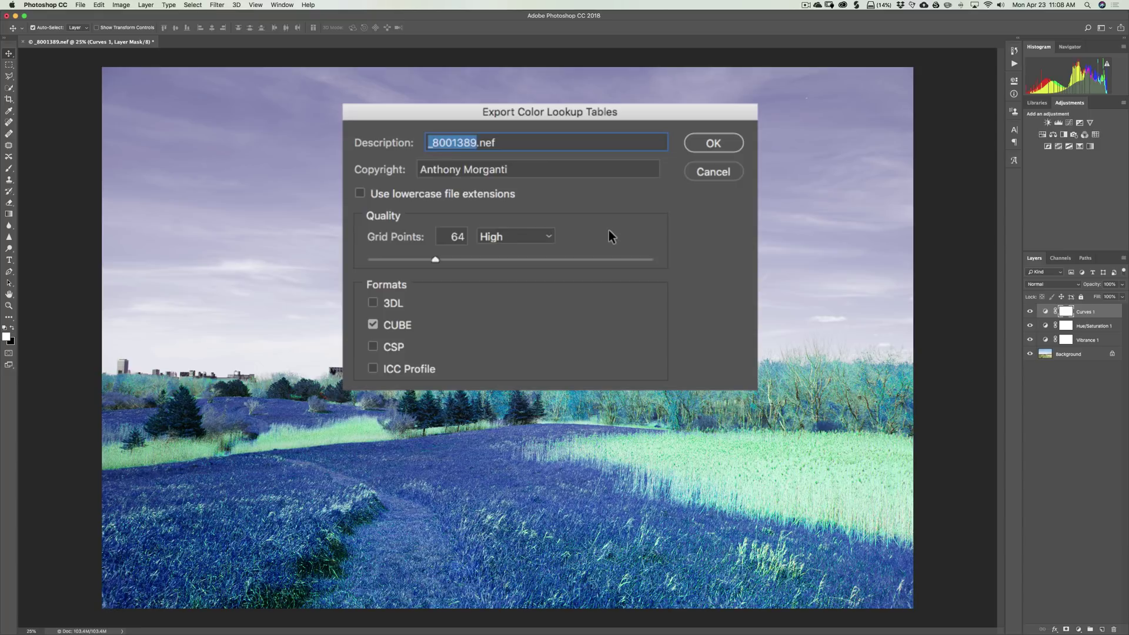
pyautogui.write('Off The Wall Color')
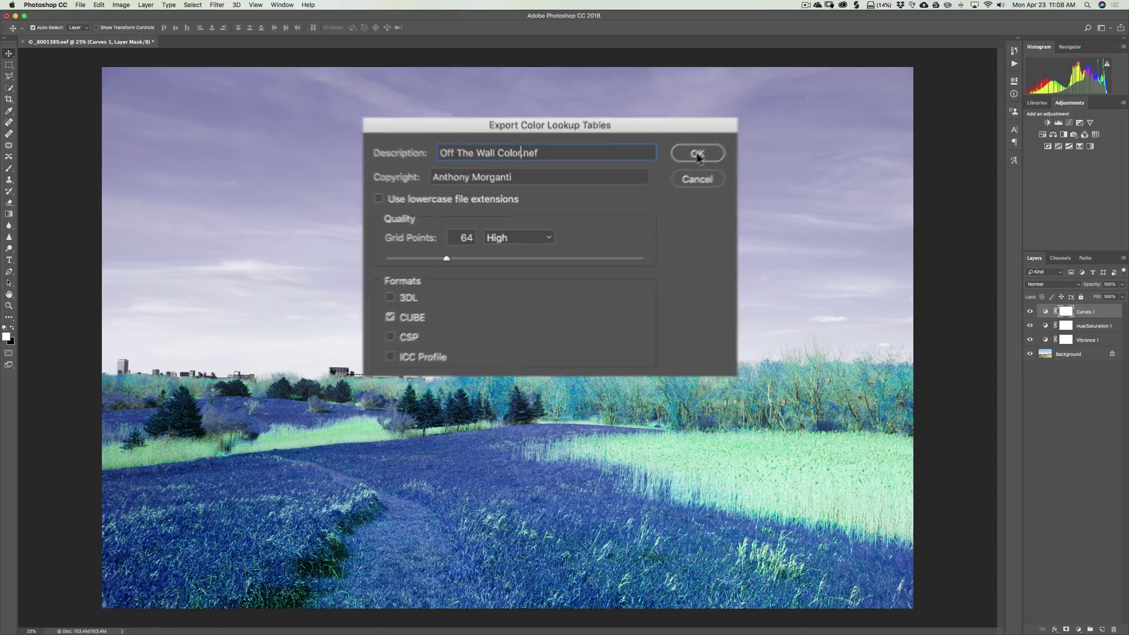
pyautogui.click(639, 191)
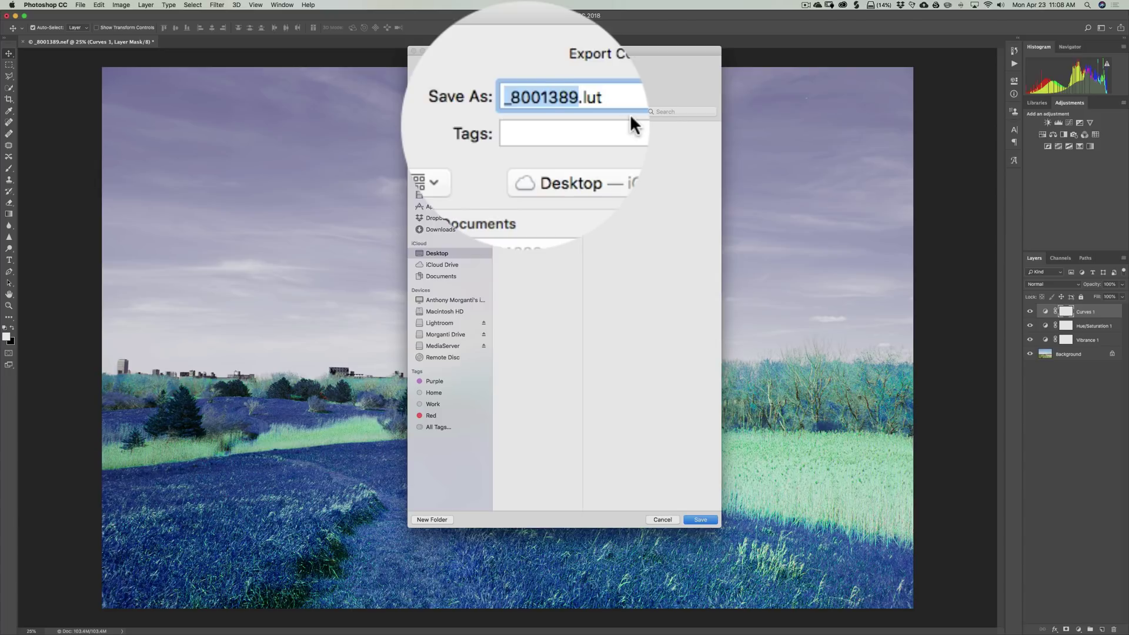
# - Save the lookup table to the Desktop under the name 'Off The Wall Color'
pyautogui.write('Off ')
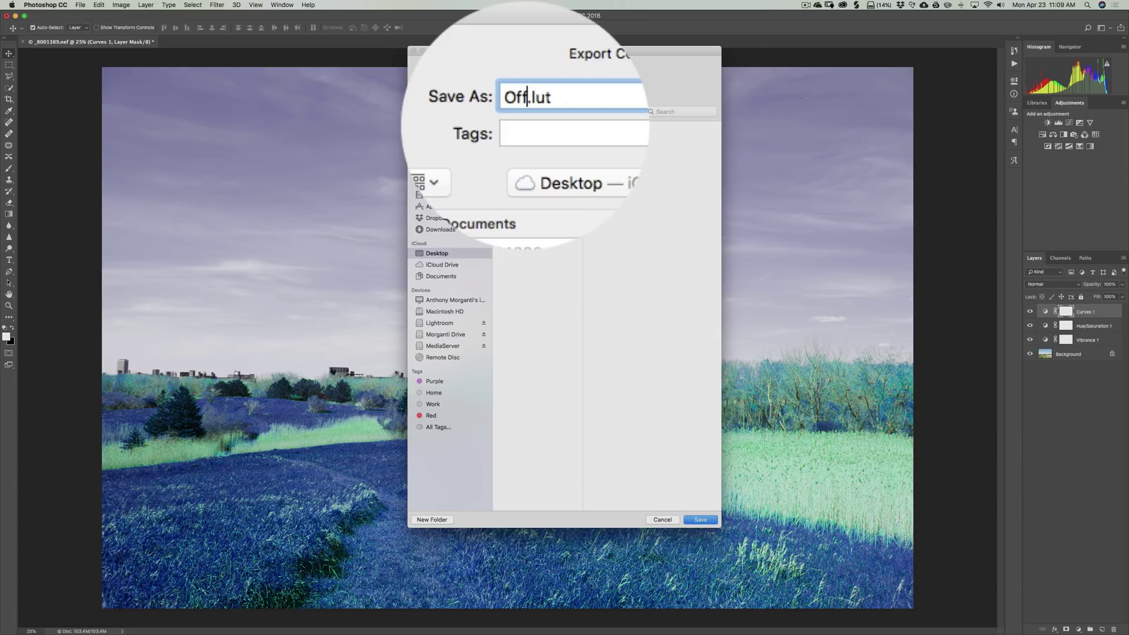
pyautogui.write('The Wall Co')
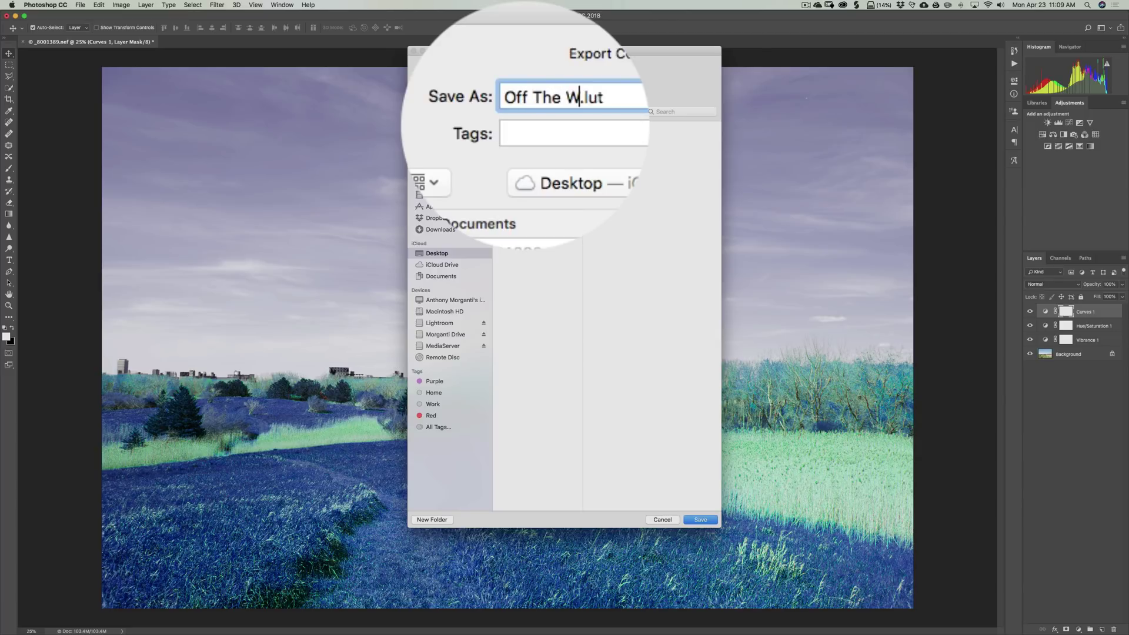
pyautogui.write('lor')
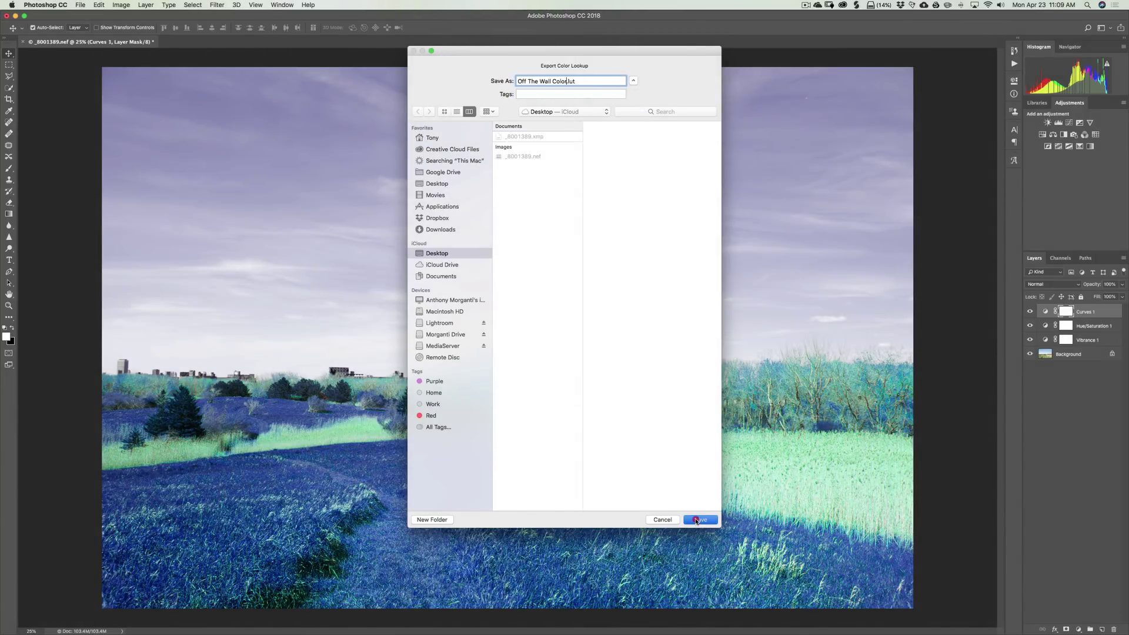
pyautogui.click(696, 520)
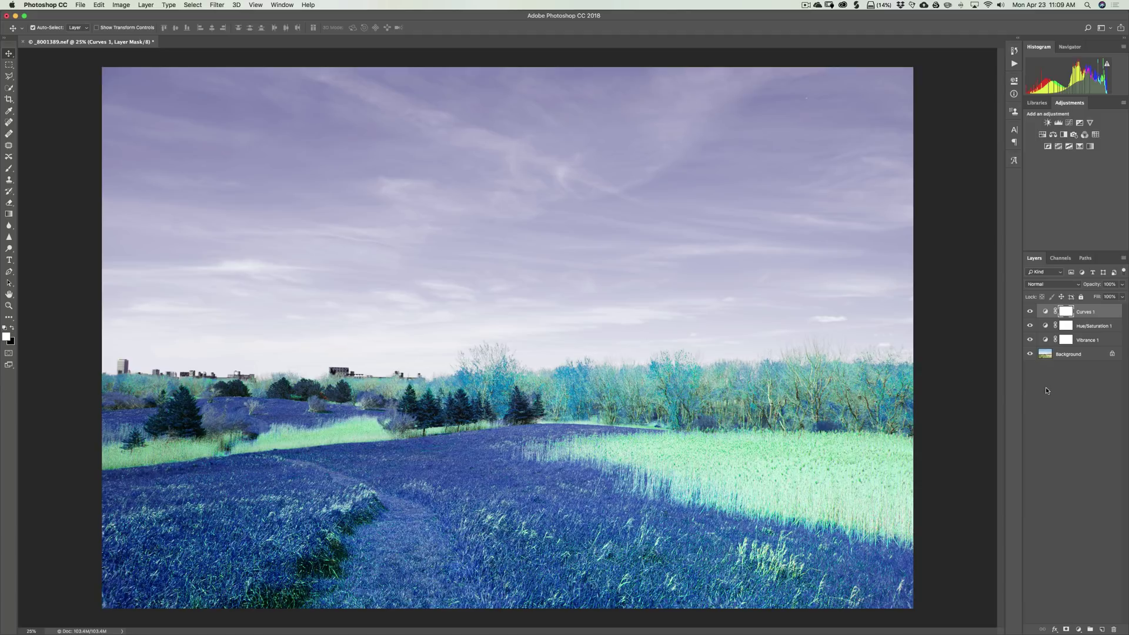
# - Delete Curves 1 and the other two adjustment layers, then minimize Photoshop
pyautogui.click(1106, 312)
pyautogui.press('Delete')
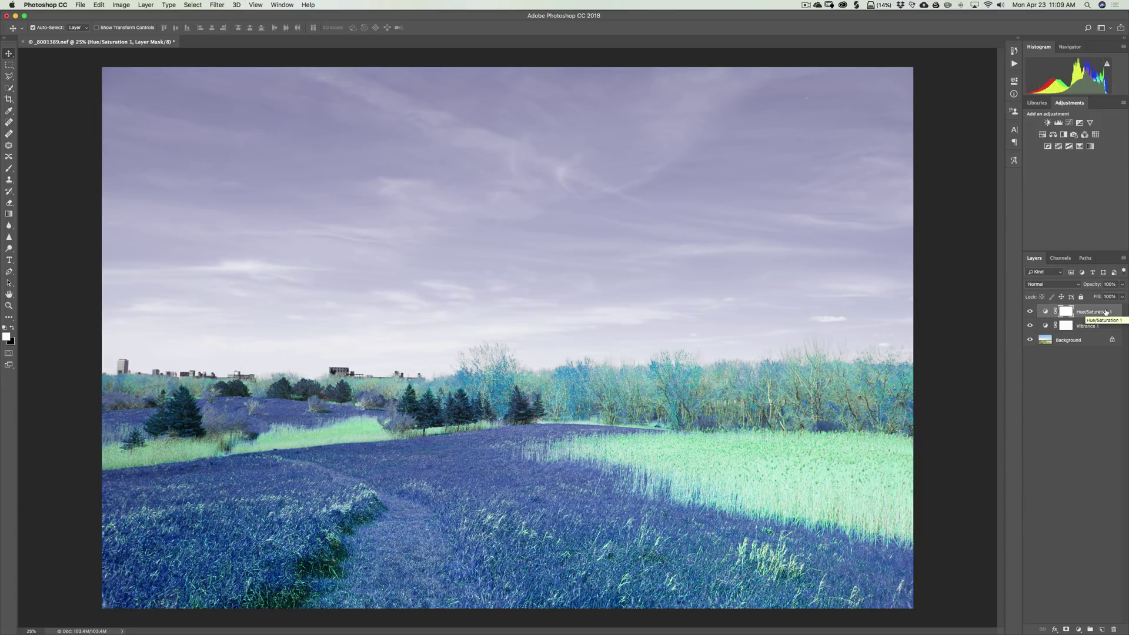
pyautogui.press('Delete')
pyautogui.press('Delete')
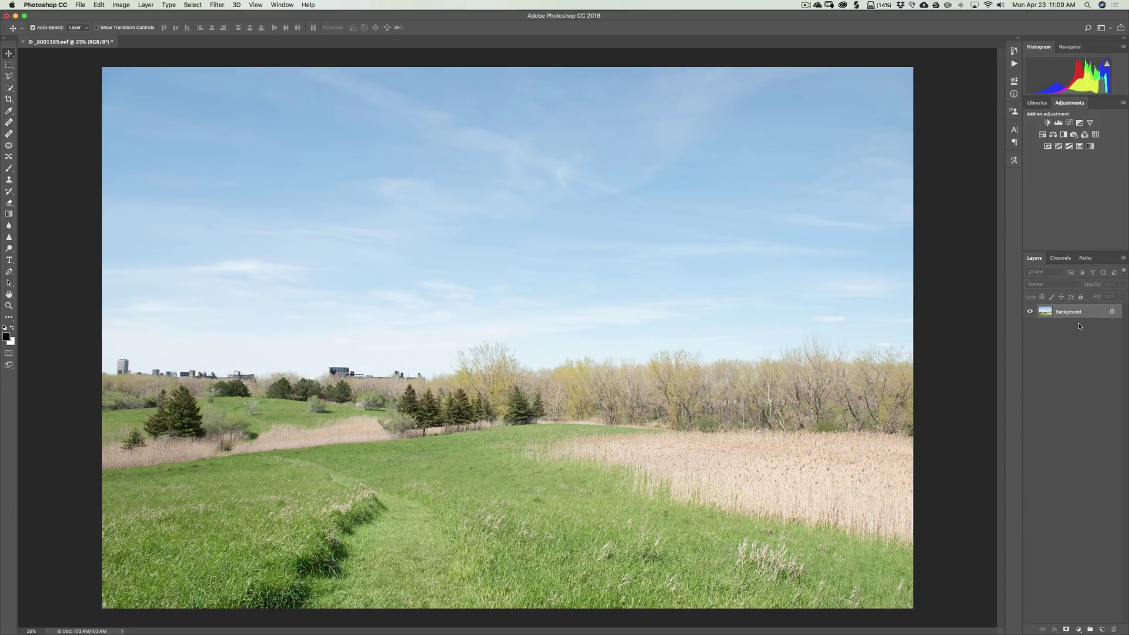
pyautogui.click(15, 15)
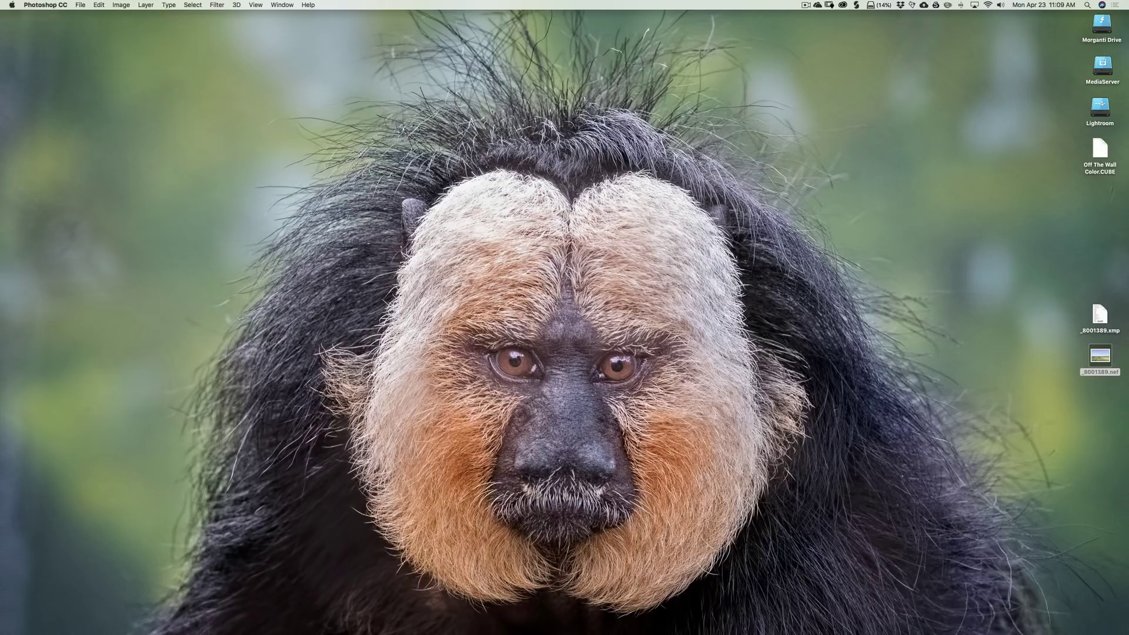
# - Check the Off The Wall Color.CUBE file on the desktop, then return to Photoshop from the Dock
pyautogui.moveTo(1105, 152); pyautogui.dragTo(961, 195)
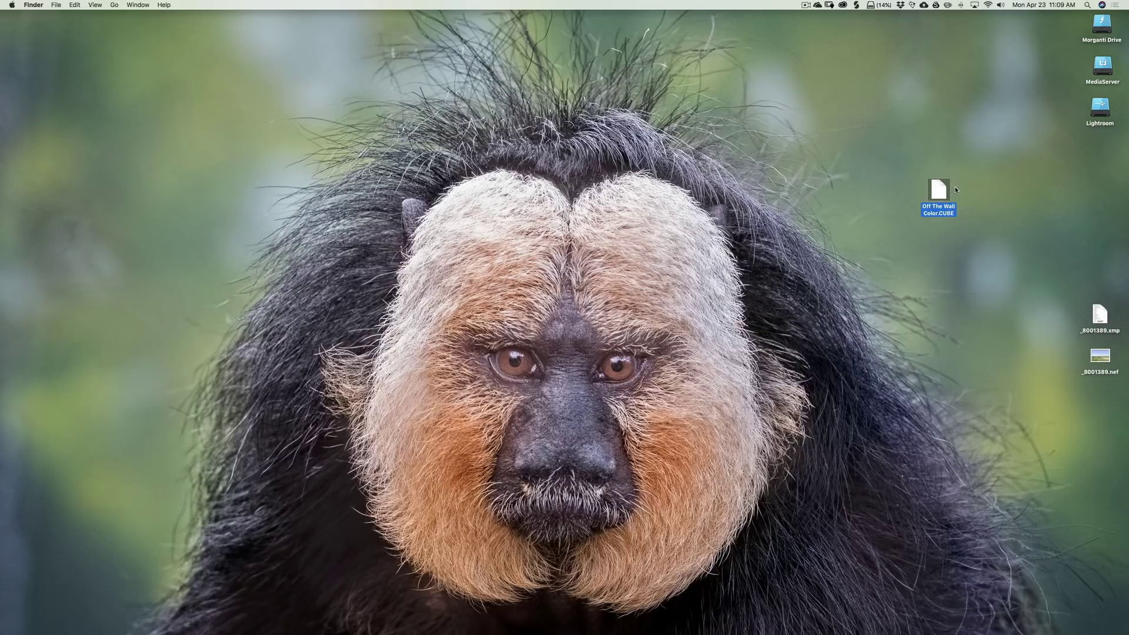
pyautogui.moveTo(939, 191); pyautogui.dragTo(1078, 164)
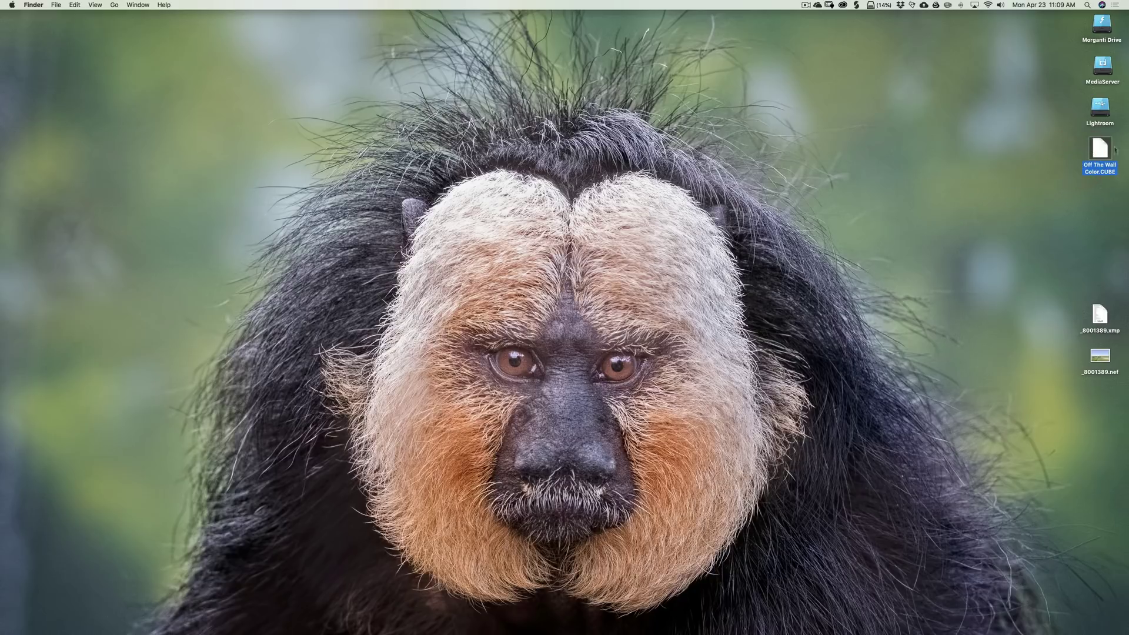
pyautogui.moveTo(845, 630)
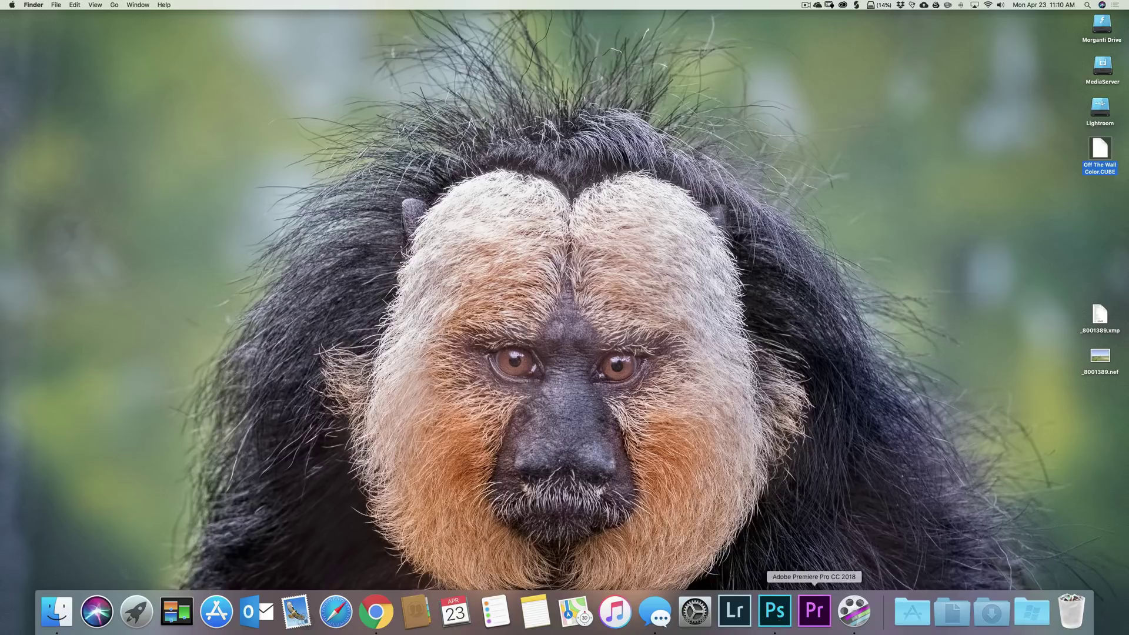
pyautogui.moveTo(717, 628)
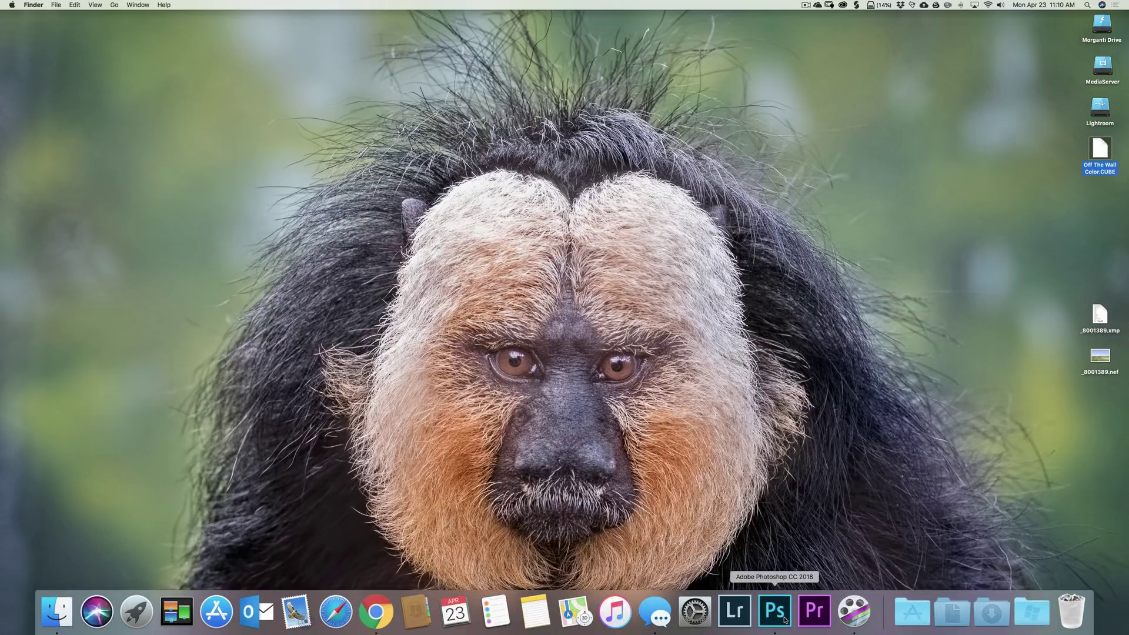
pyautogui.click(784, 619)
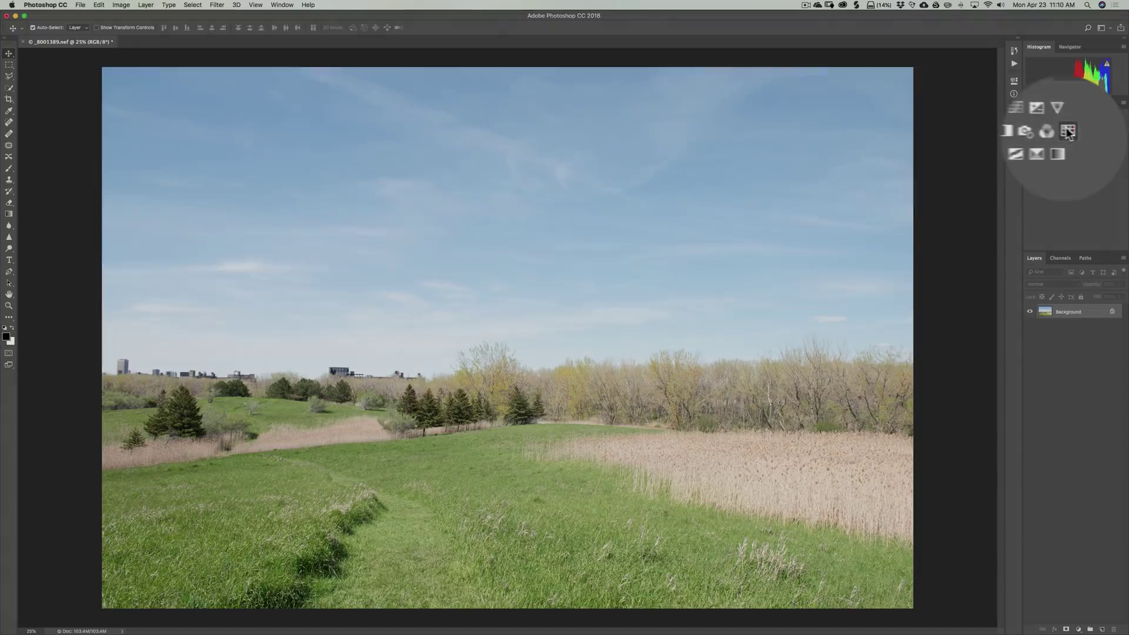
# - Add a Color Lookup layer and load Off The Wall Color.CUBE from the Desktop as its 3D LUT
pyautogui.click(1096, 135)
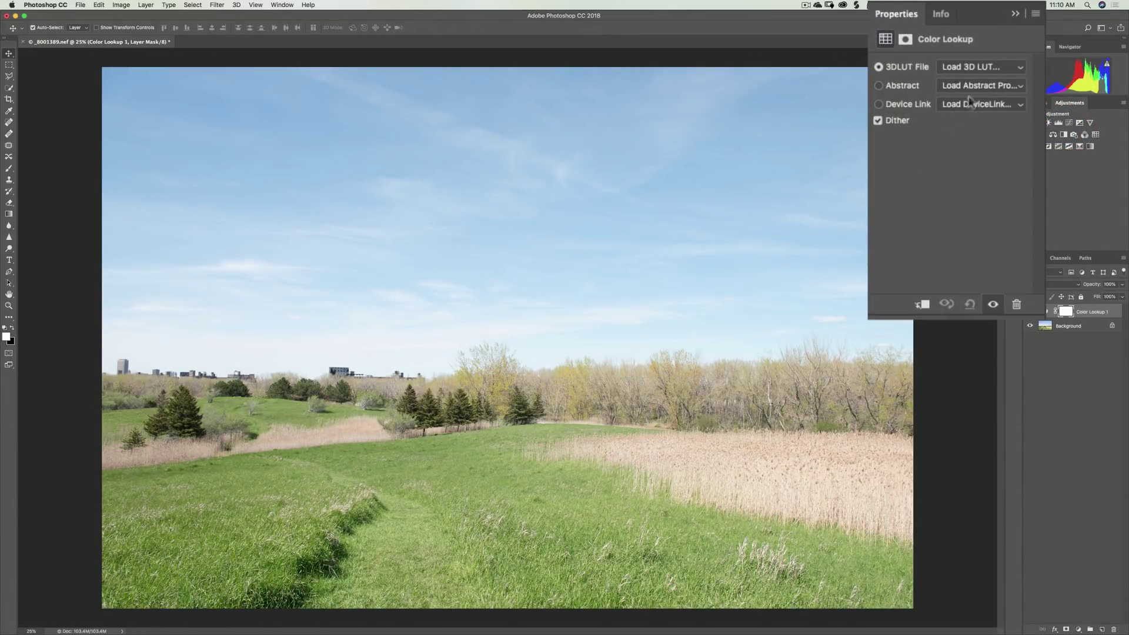
pyautogui.click(1008, 65)
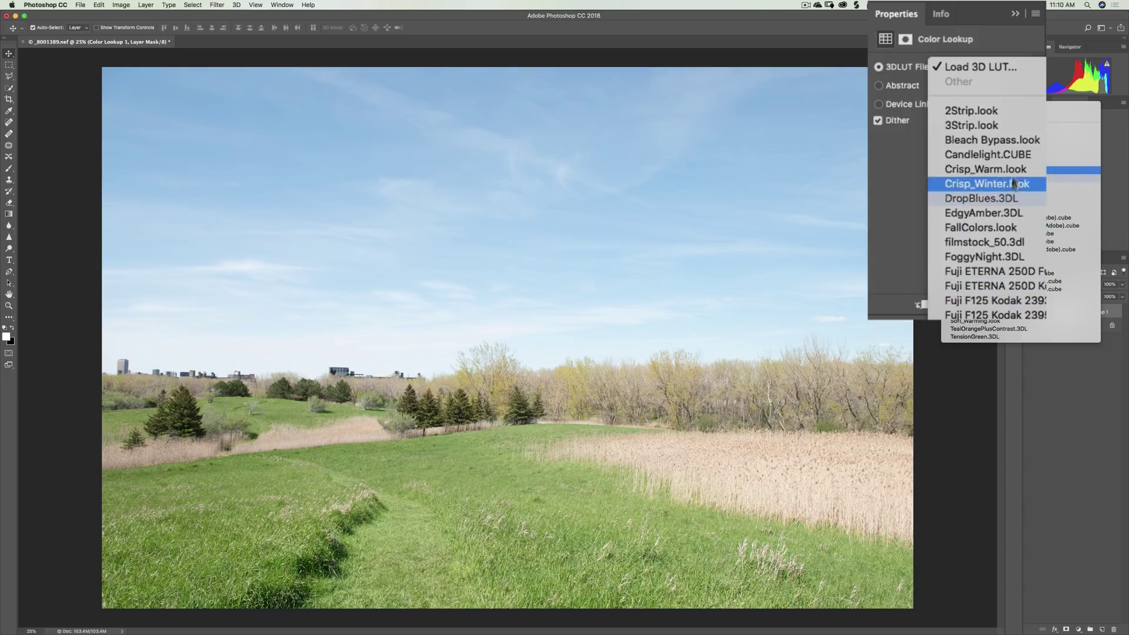
pyautogui.click(976, 66)
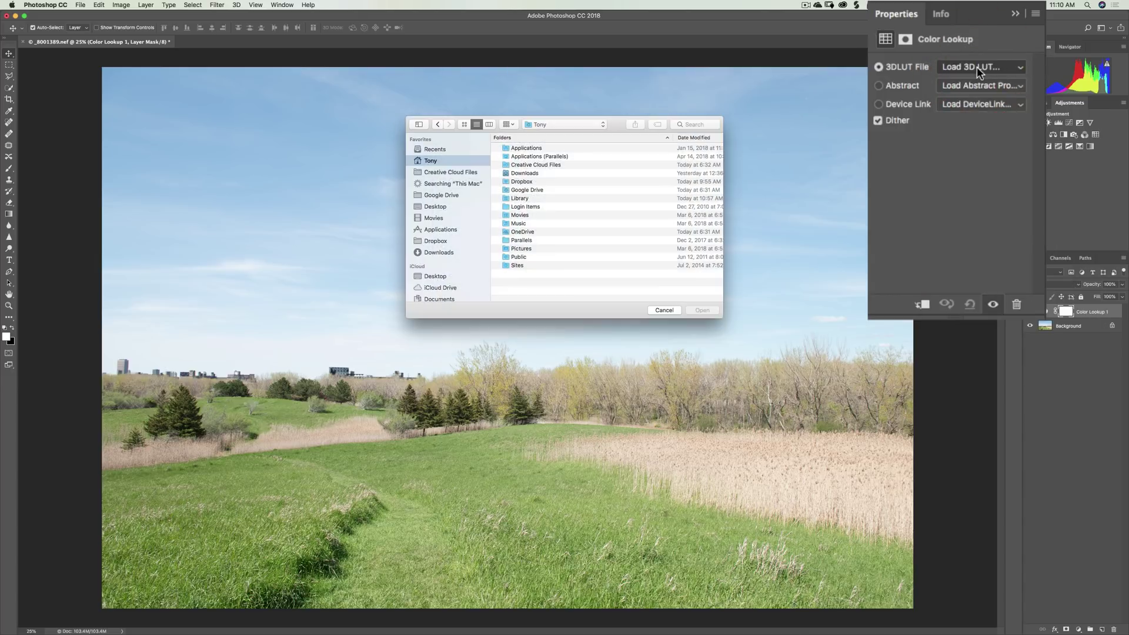
pyautogui.click(436, 207)
pyautogui.click(527, 188)
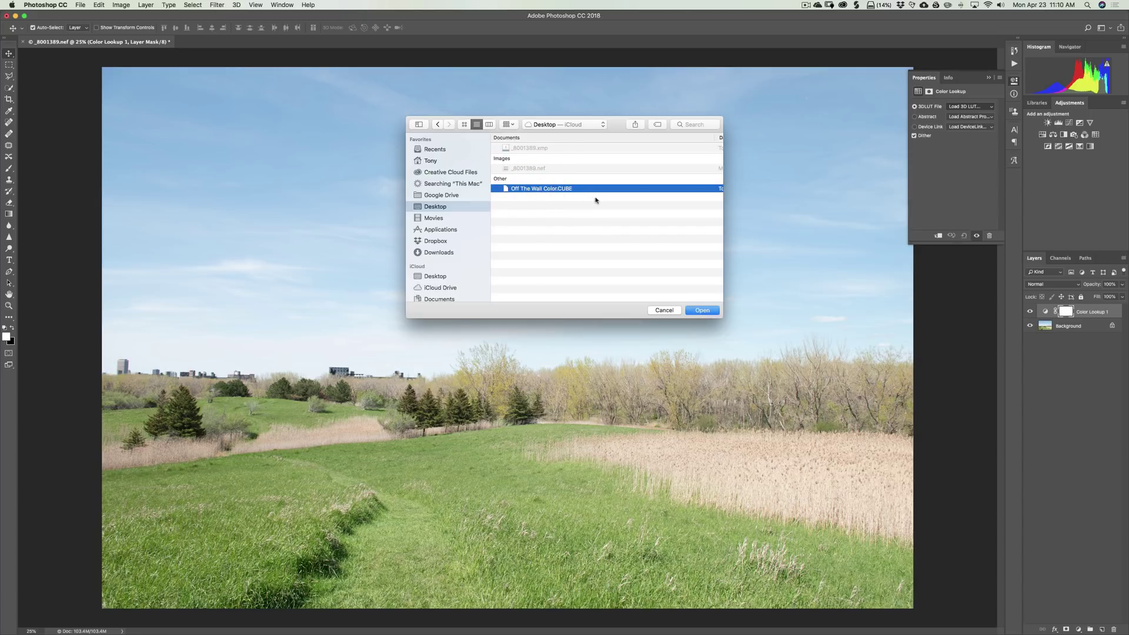
pyautogui.click(702, 311)
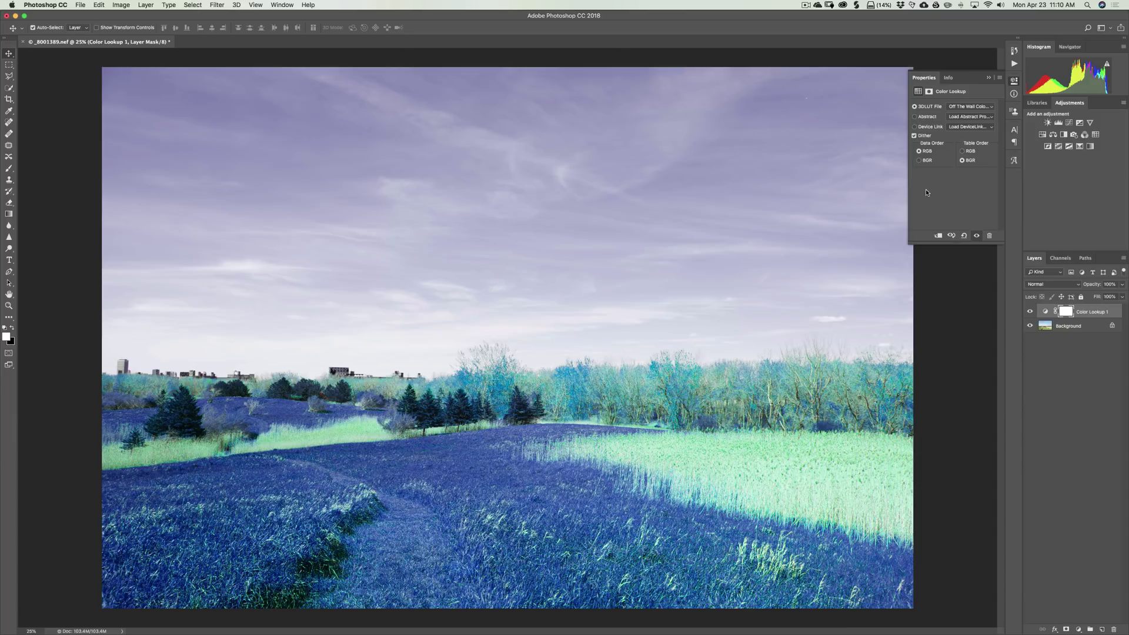
# - Collapse the Color Lookup Properties panel
pyautogui.click(989, 78)
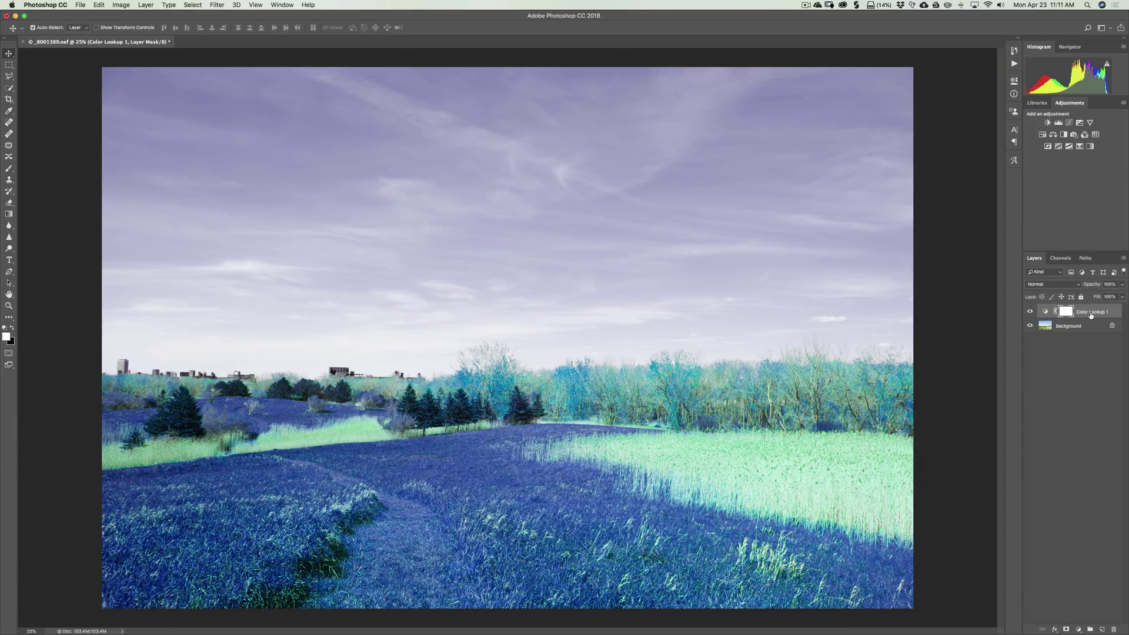